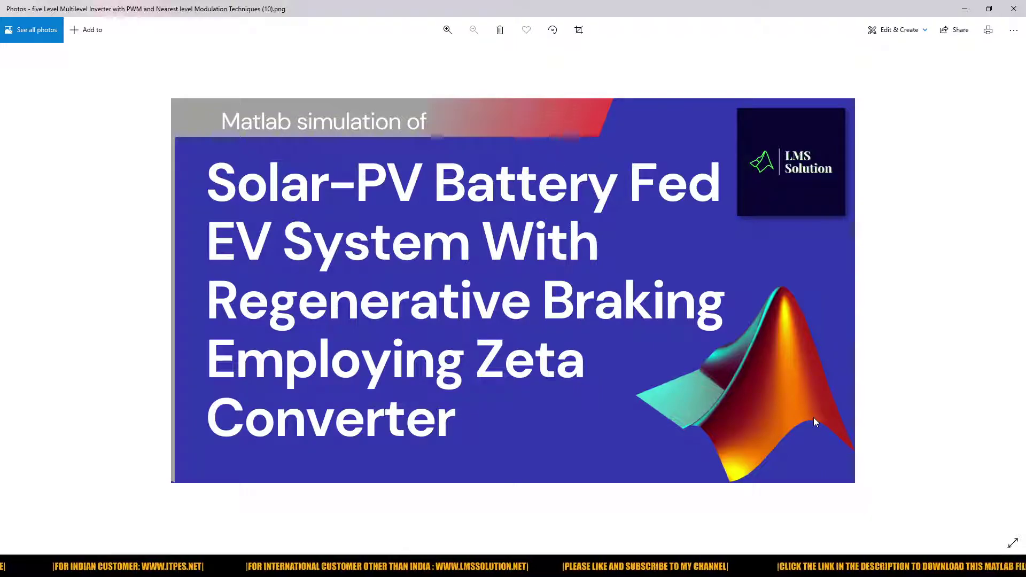
Switch to the zeta_Rgenerative_braking_bldcmotor model in Simulink and fit the whole diagram to the view.
{"action": "left_click", "coordinate": [214, 567]}
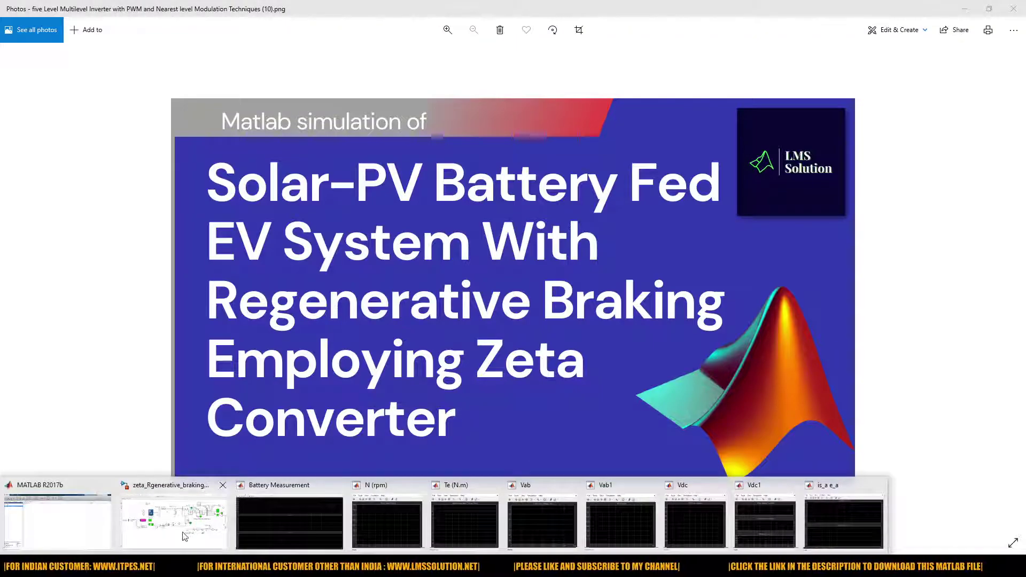
{"action": "left_click", "coordinate": [173, 517]}
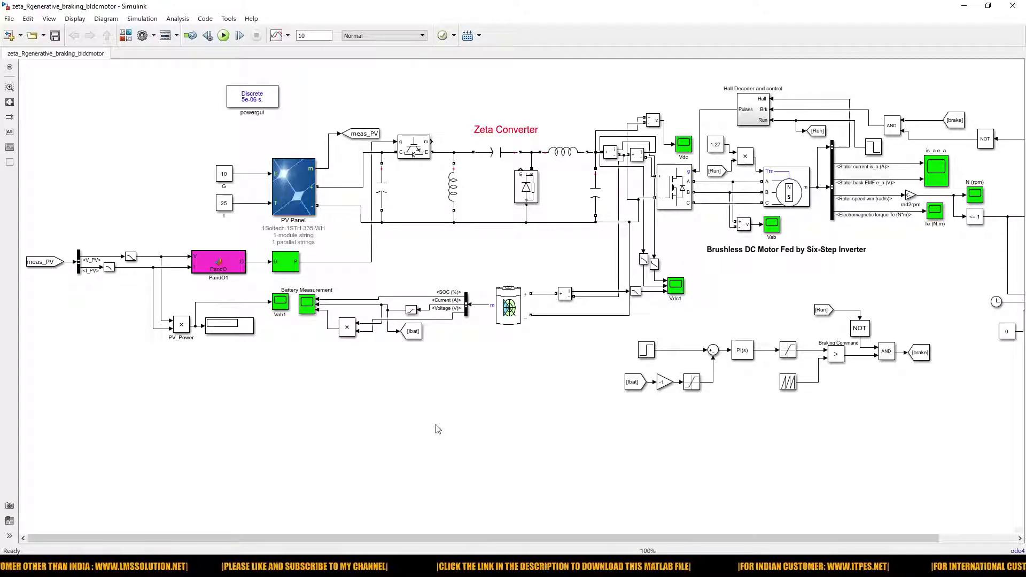
{"action": "left_click", "coordinate": [9, 101]}
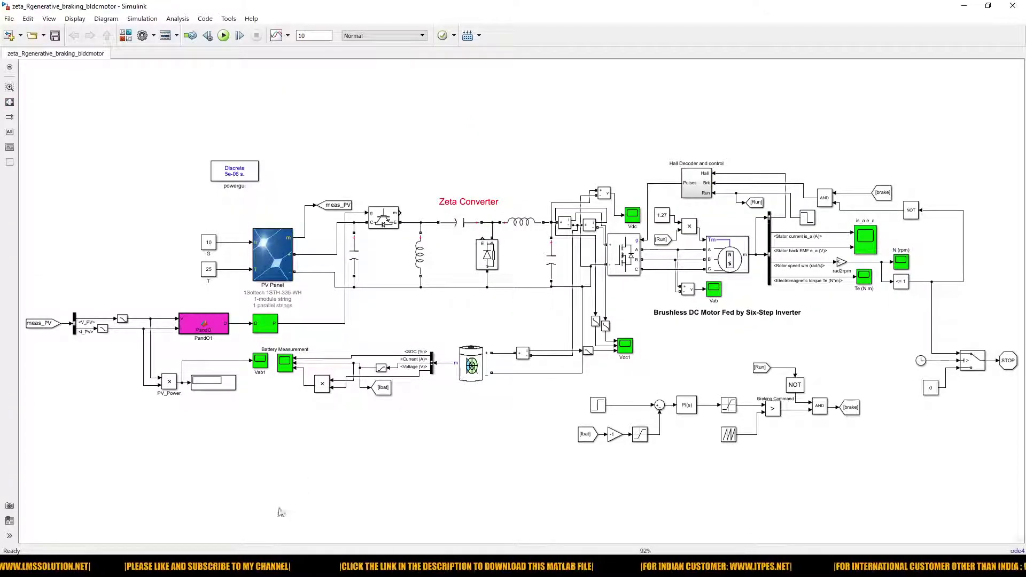
Launch the PointerFocus annotation tool from the desktop and return to the zeta_Rgenerative_braking_bldcmotor model in Simulink.
{"action": "key", "text": "super+d"}
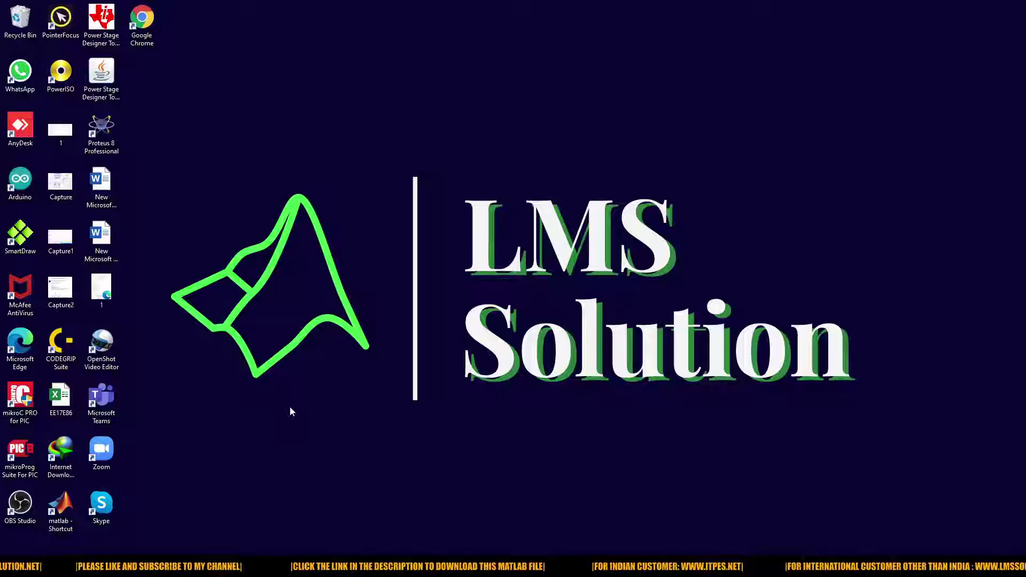
{"action": "double_click", "coordinate": [53, 20]}
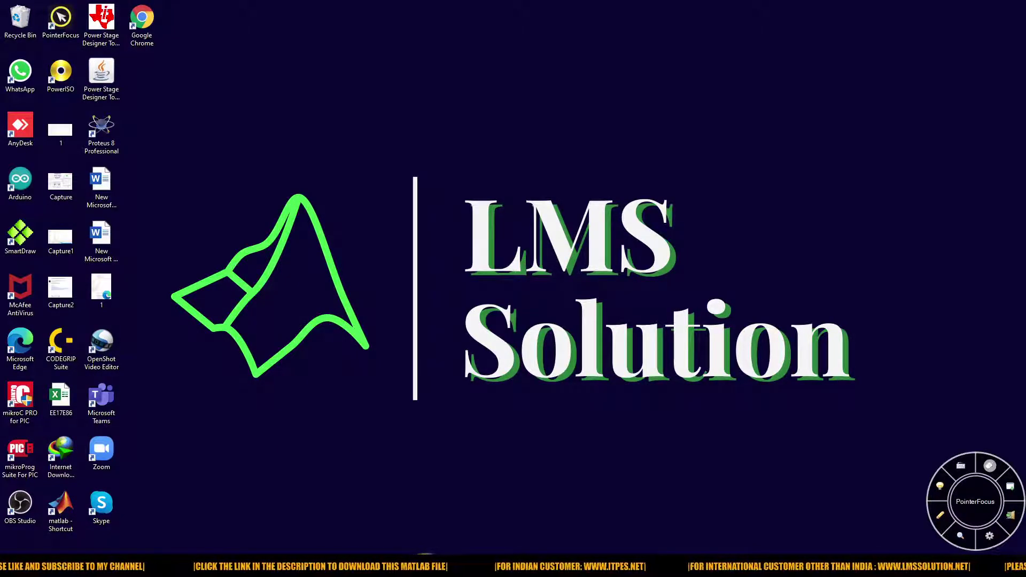
{"action": "key", "text": "alt+Tab"}
{"action": "key", "text": "Tab"}
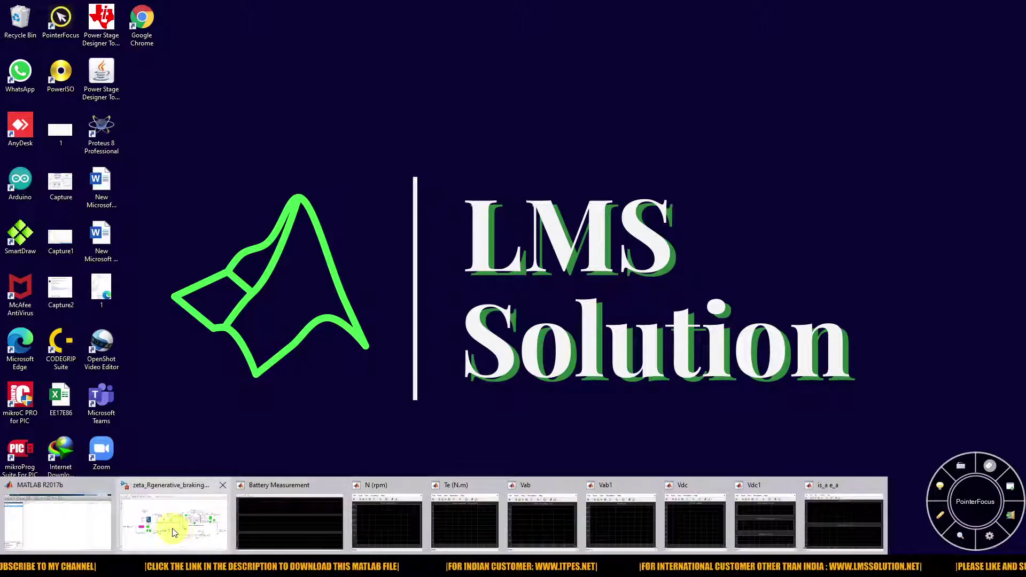
With the screen pen, circle the PV Panel, underline the Zeta converter, inverter and motor, and box the Hall Decoder and control block.
{"action": "key", "text": "F7"}
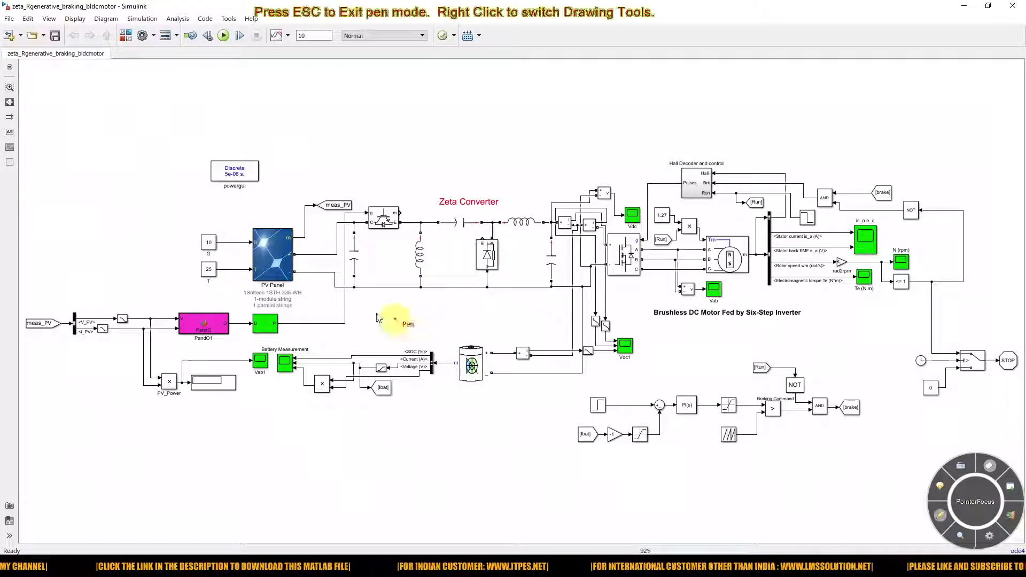
{"action": "mouse_move", "coordinate": [201, 219]}
{"action": "left_mouse_down"}
{"action": "mouse_move", "coordinate": [189, 265]}
{"action": "mouse_move", "coordinate": [203, 287]}
{"action": "mouse_move", "coordinate": [242, 302]}
{"action": "mouse_move", "coordinate": [287, 301]}
{"action": "mouse_move", "coordinate": [321, 270]}
{"action": "mouse_move", "coordinate": [316, 227]}
{"action": "mouse_move", "coordinate": [285, 215]}
{"action": "mouse_move", "coordinate": [199, 213]}
{"action": "left_mouse_up"}
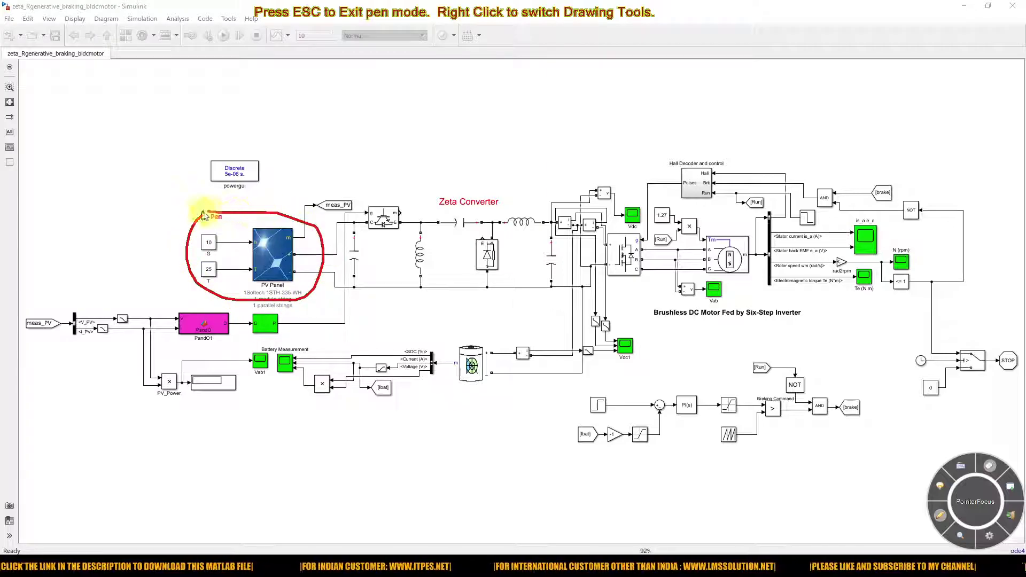
{"action": "left_click_drag", "start_coordinate": [352, 297], "coordinate": [567, 295]}
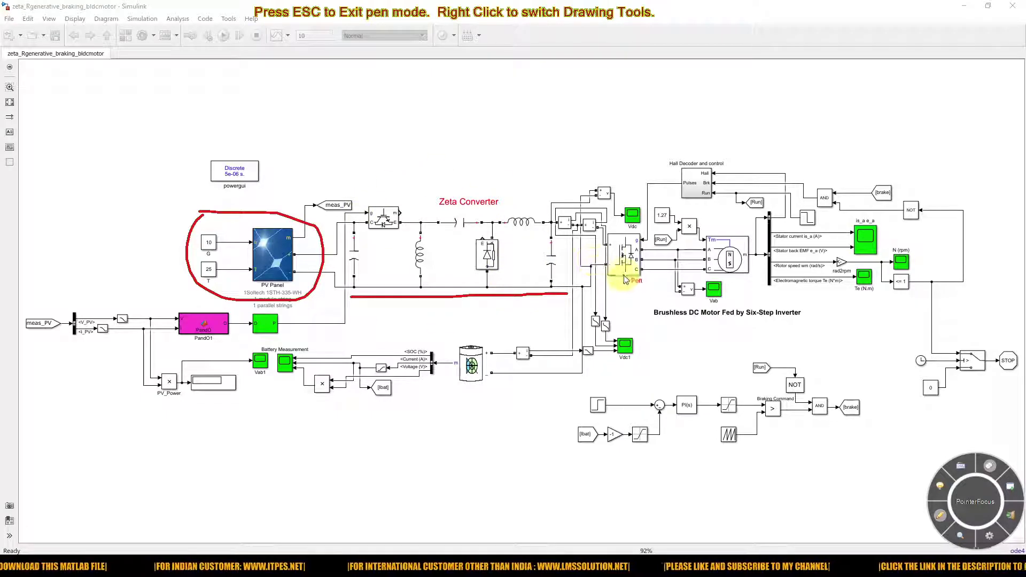
{"action": "left_click_drag", "start_coordinate": [611, 284], "coordinate": [748, 278]}
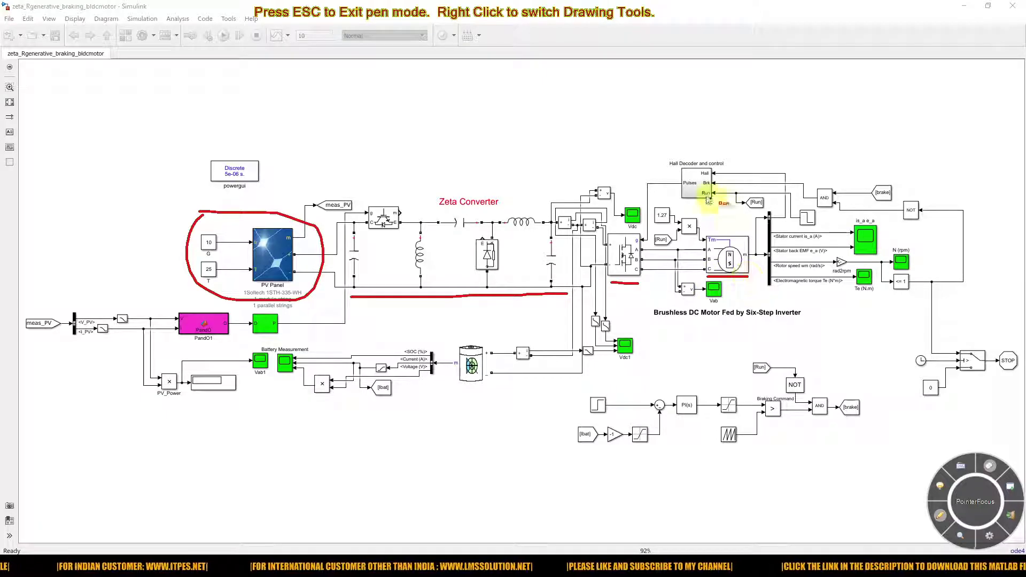
{"action": "mouse_move", "coordinate": [660, 152]}
{"action": "left_mouse_down"}
{"action": "mouse_move", "coordinate": [665, 206]}
{"action": "mouse_move", "coordinate": [739, 208]}
{"action": "mouse_move", "coordinate": [738, 151]}
{"action": "mouse_move", "coordinate": [658, 152]}
{"action": "left_mouse_up"}
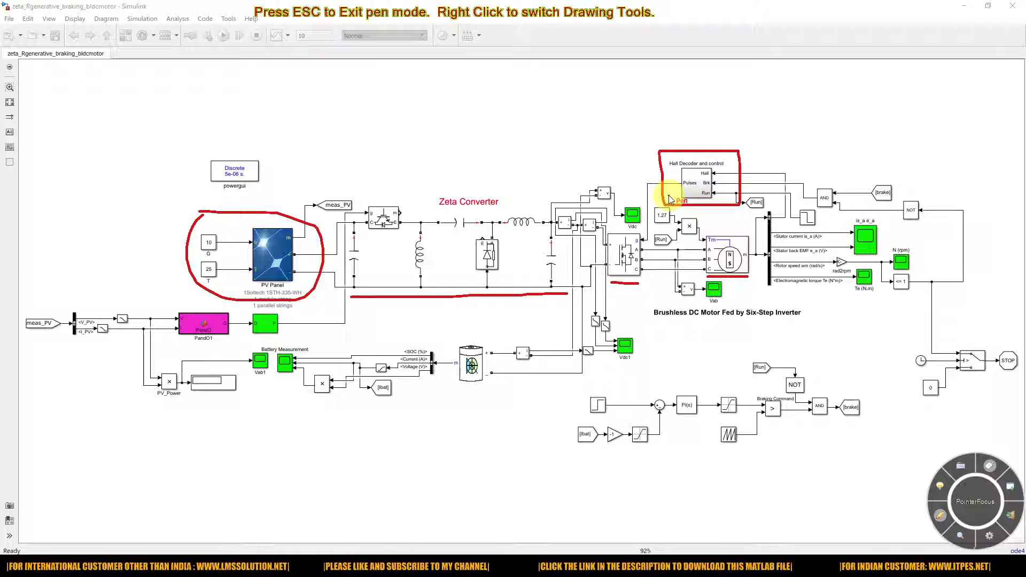
Underline the battery circuit and the PandO1 control path with the pen, and leave pen mode.
{"action": "left_click", "coordinate": [484, 367]}
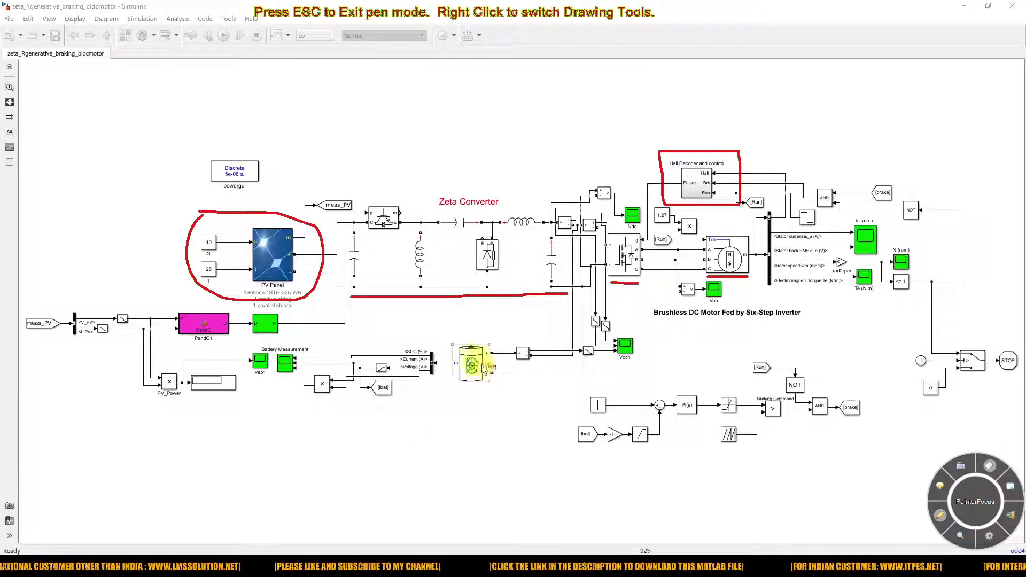
{"action": "left_click_drag", "start_coordinate": [454, 390], "coordinate": [576, 390]}
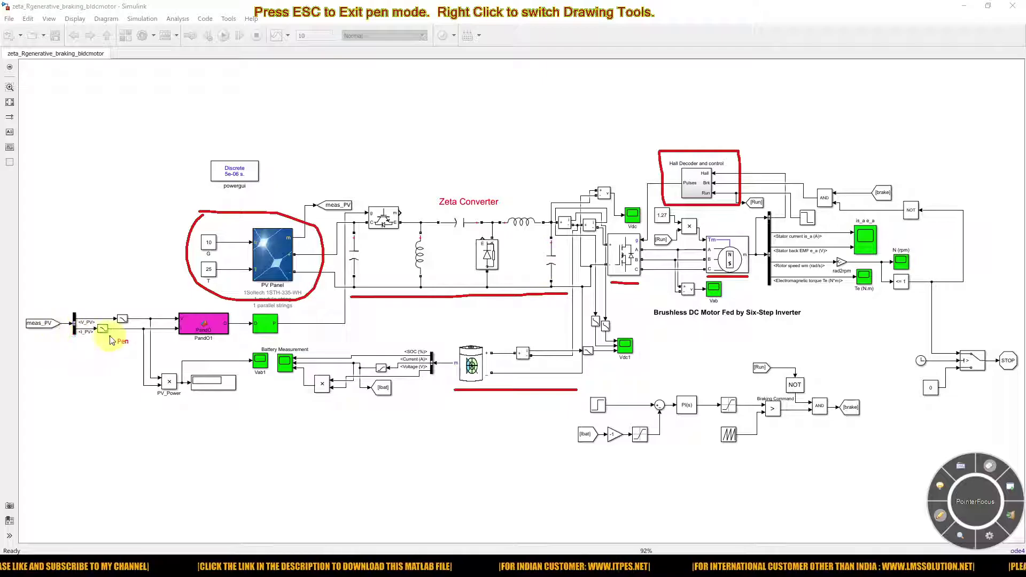
{"action": "left_click_drag", "start_coordinate": [122, 344], "coordinate": [288, 341]}
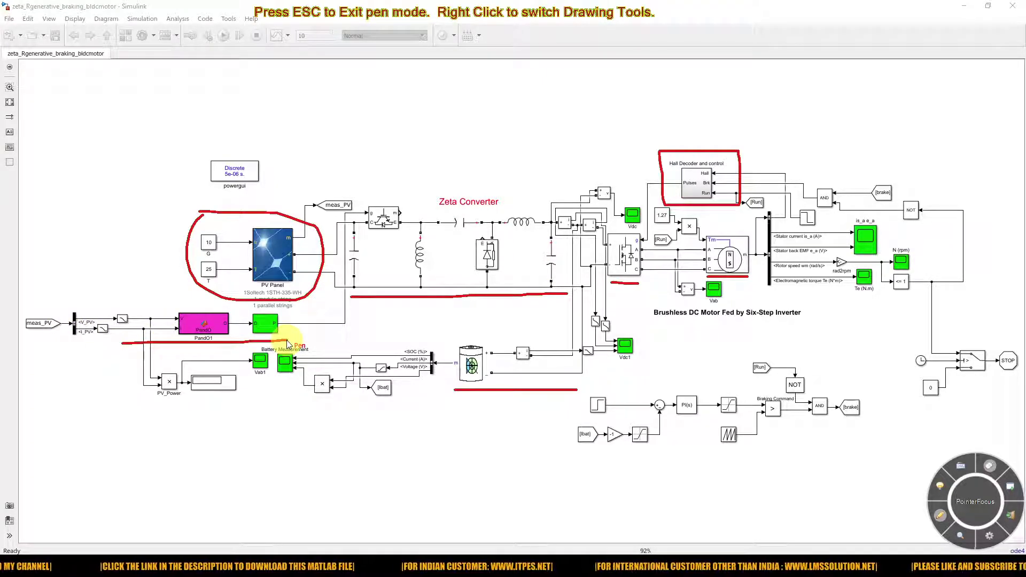
{"action": "key", "text": "Escape"}
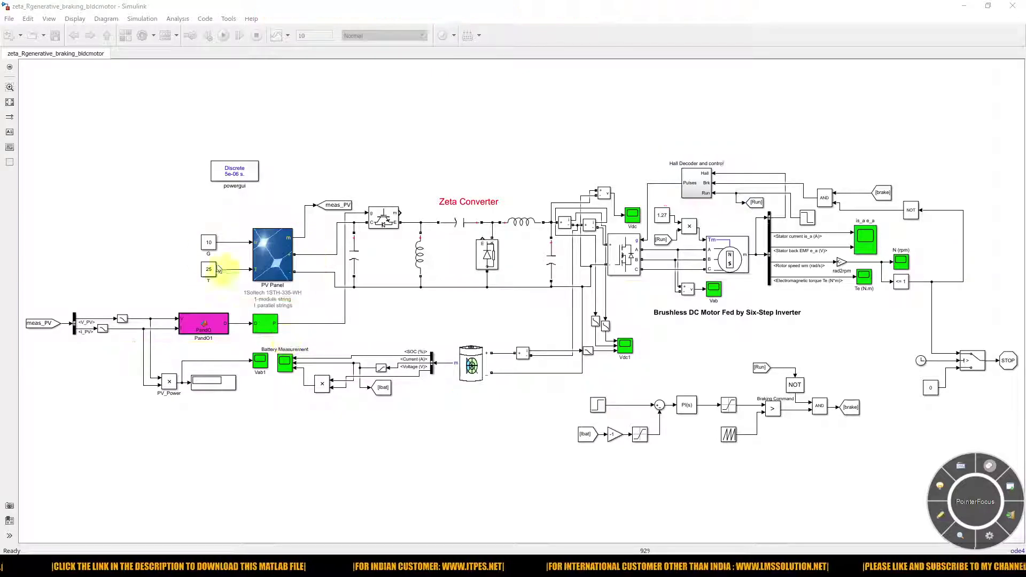
Review the PV Panel block parameters and plot one module's I-V and P-V characteristics at 25 deg.C for the specified irradiances.
{"action": "double_click", "coordinate": [279, 253]}
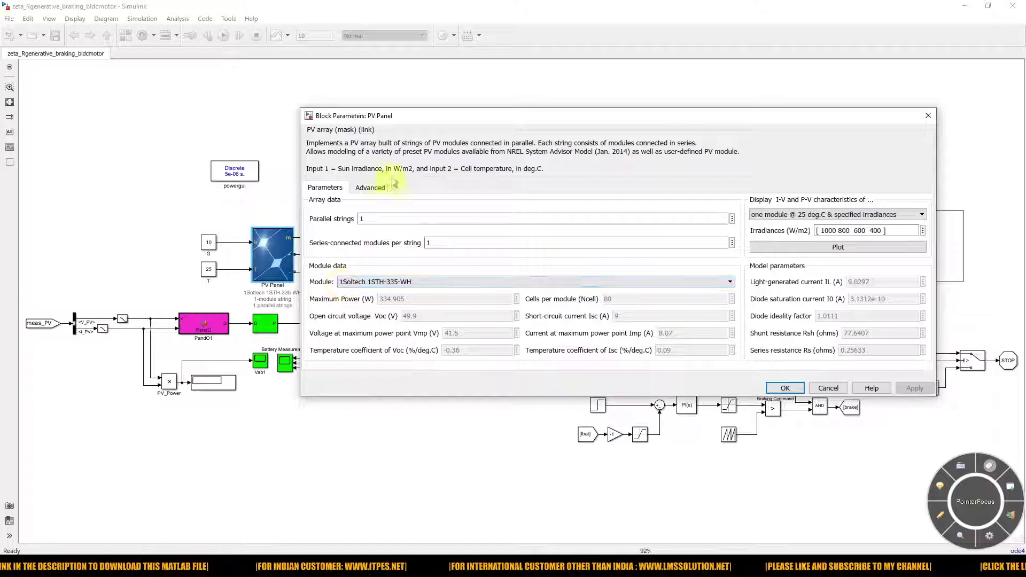
{"action": "left_click_drag", "start_coordinate": [425, 115], "coordinate": [315, 99]}
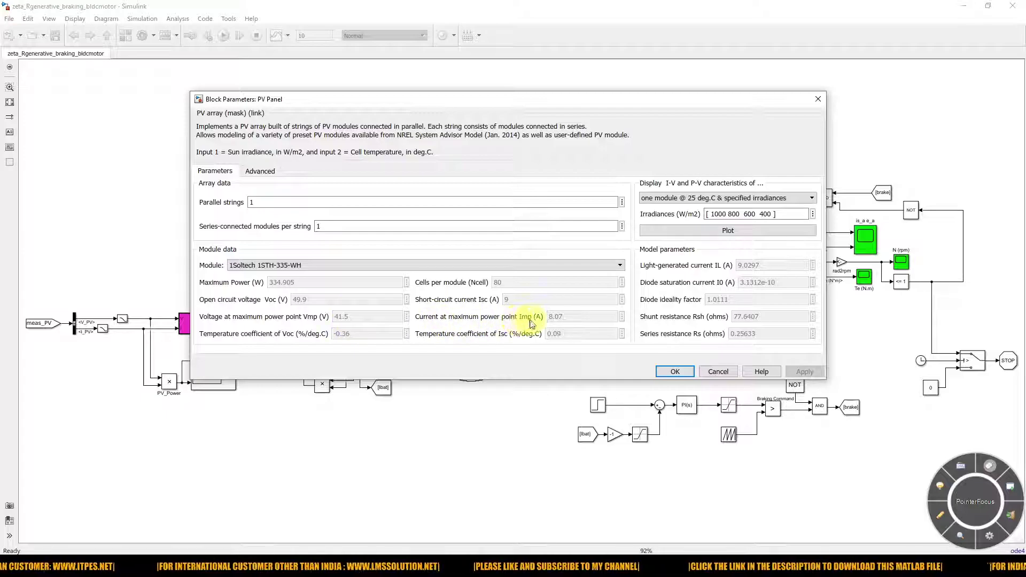
{"action": "left_click", "coordinate": [711, 231]}
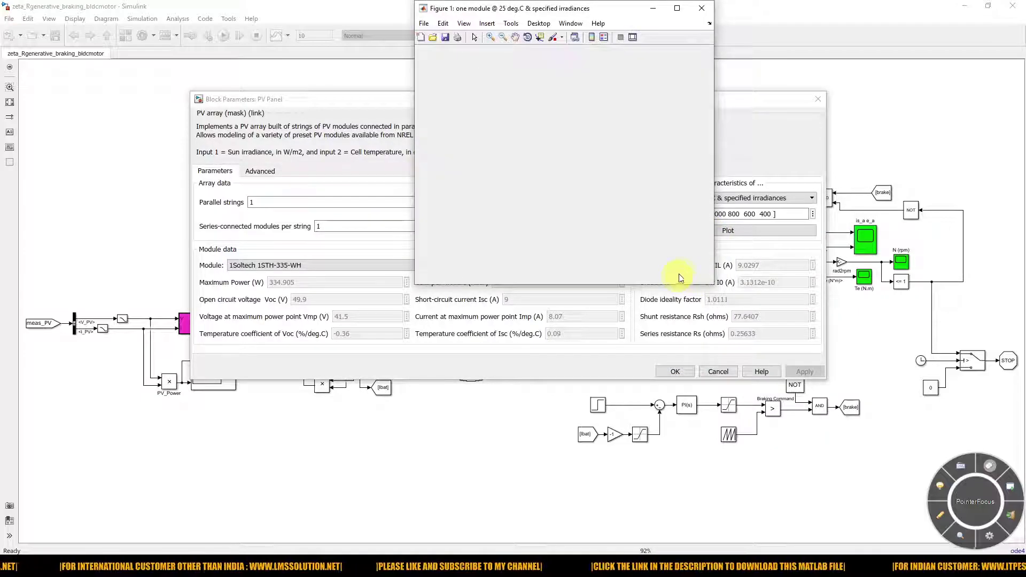
{"action": "left_click_drag", "start_coordinate": [713, 283], "coordinate": [716, 463]}
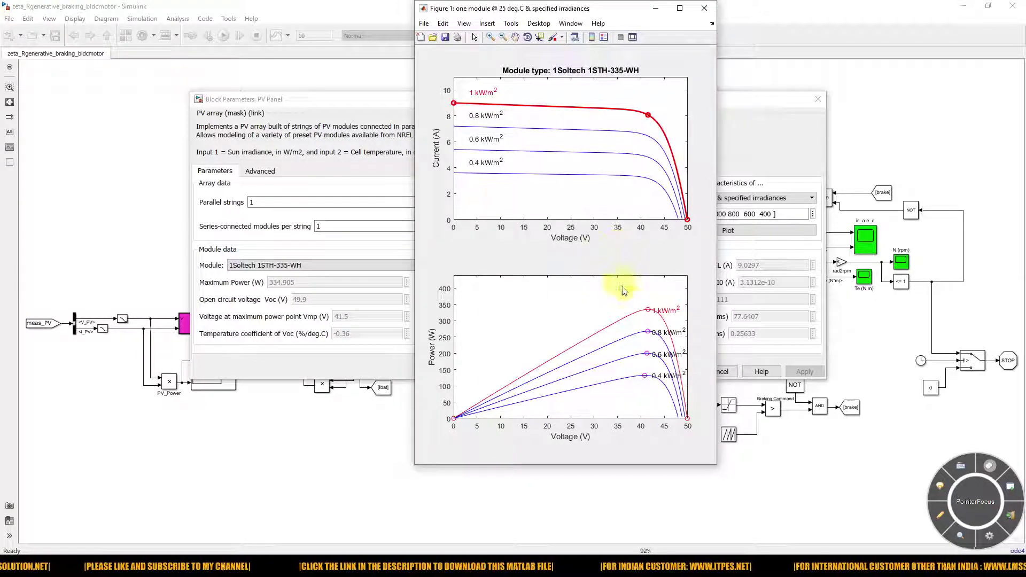
{"action": "left_click", "coordinate": [701, 10]}
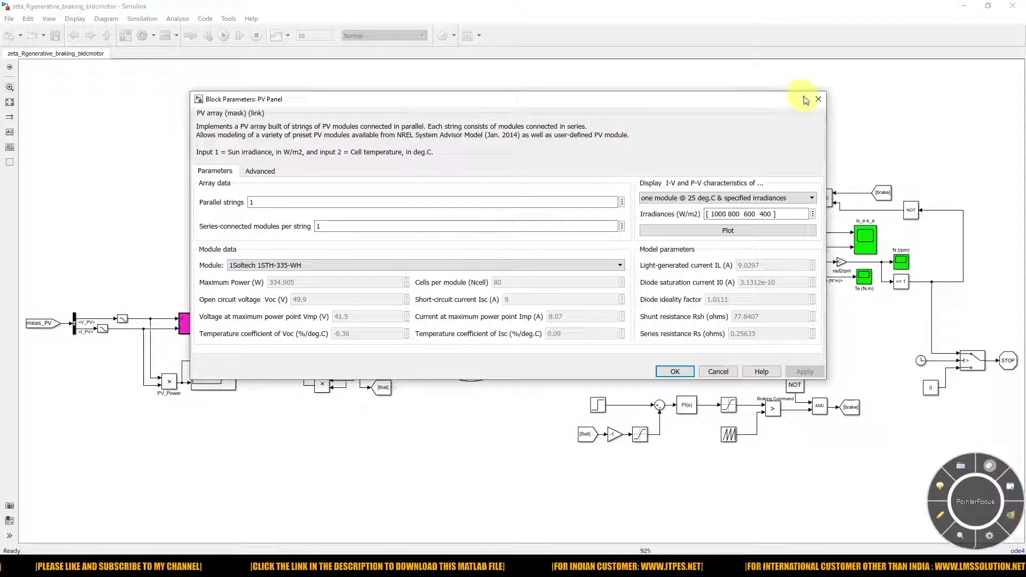
{"action": "left_click", "coordinate": [816, 99]}
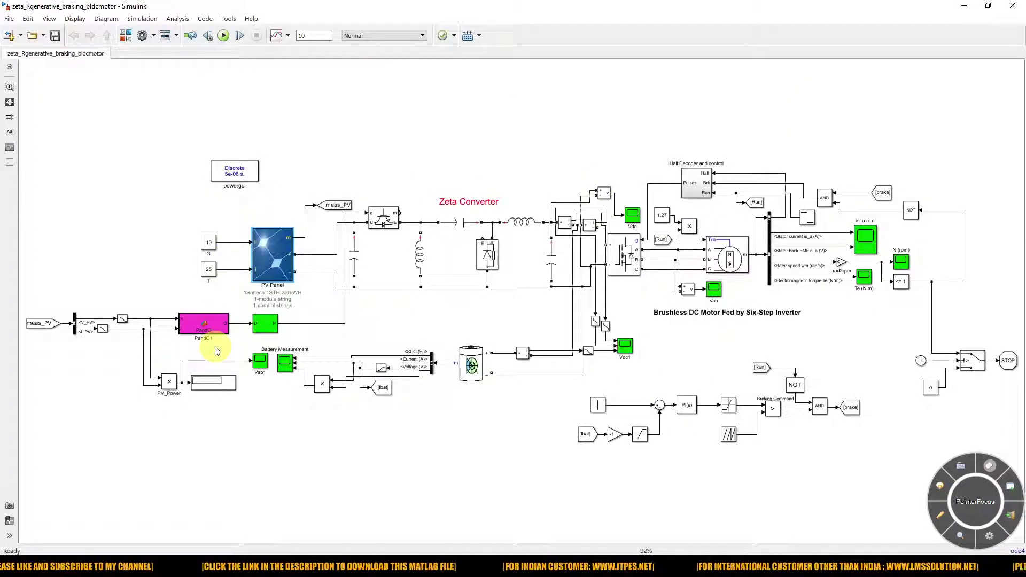
Mark the PandO1 block's inputs and output with the pen, underline the green block after it, and trace its signal to the converter switch.
{"action": "key", "text": "F9"}
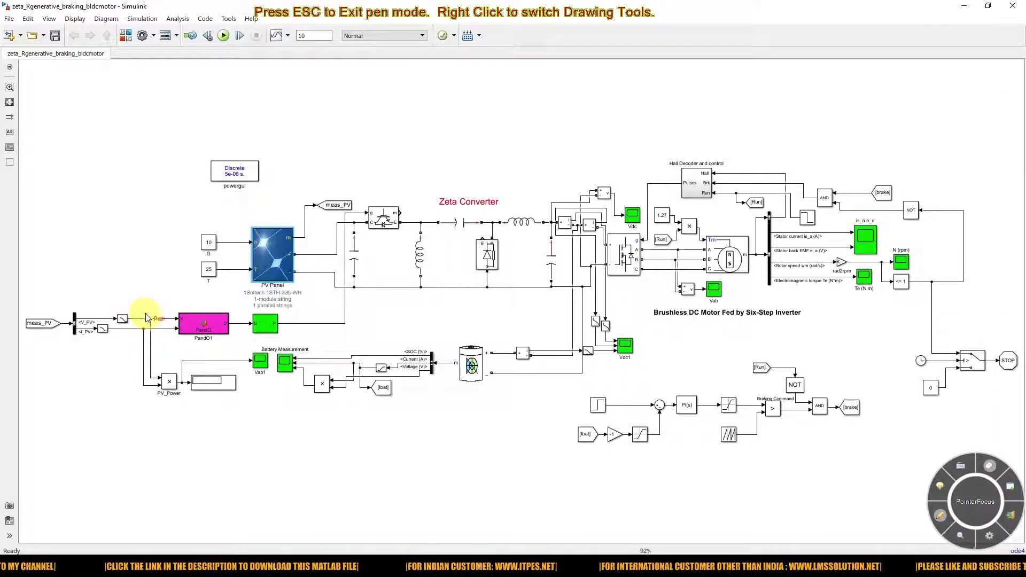
{"action": "mouse_move", "coordinate": [137, 312]}
{"action": "left_mouse_down"}
{"action": "mouse_move", "coordinate": [170, 312]}
{"action": "mouse_move", "coordinate": [171, 336]}
{"action": "left_mouse_up"}
{"action": "left_click_drag", "start_coordinate": [171, 336], "coordinate": [166, 340]}
{"action": "left_click_drag", "start_coordinate": [237, 302], "coordinate": [242, 314]}
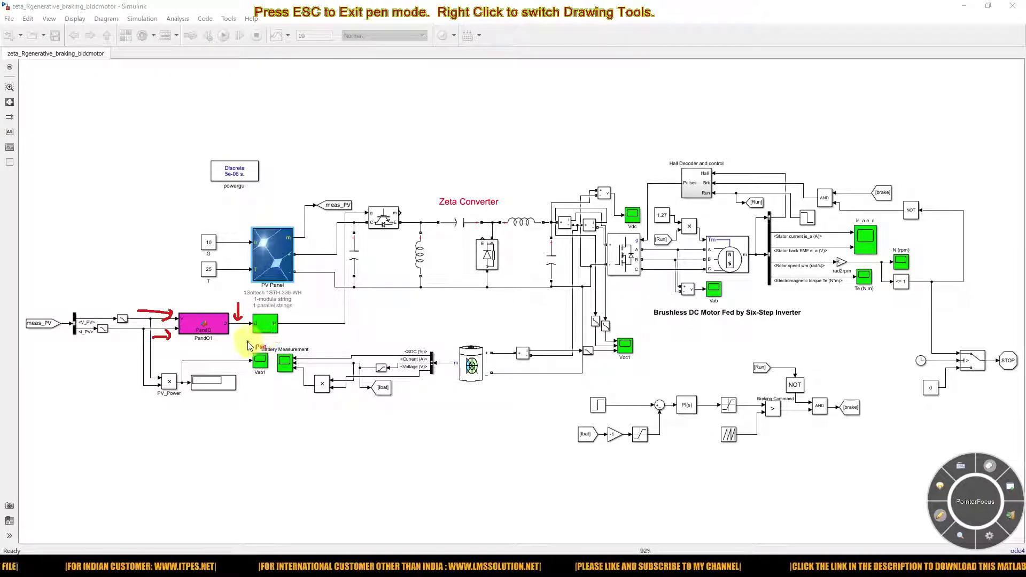
{"action": "left_click_drag", "start_coordinate": [247, 339], "coordinate": [287, 340]}
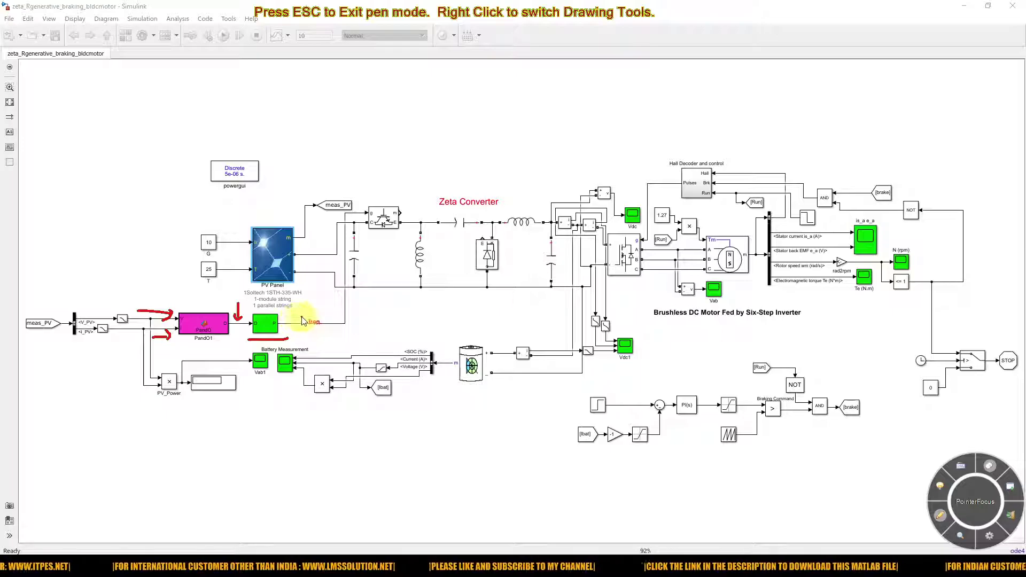
{"action": "mouse_move", "coordinate": [309, 316]}
{"action": "left_mouse_down"}
{"action": "mouse_move", "coordinate": [331, 216]}
{"action": "mouse_move", "coordinate": [356, 212]}
{"action": "left_mouse_up"}
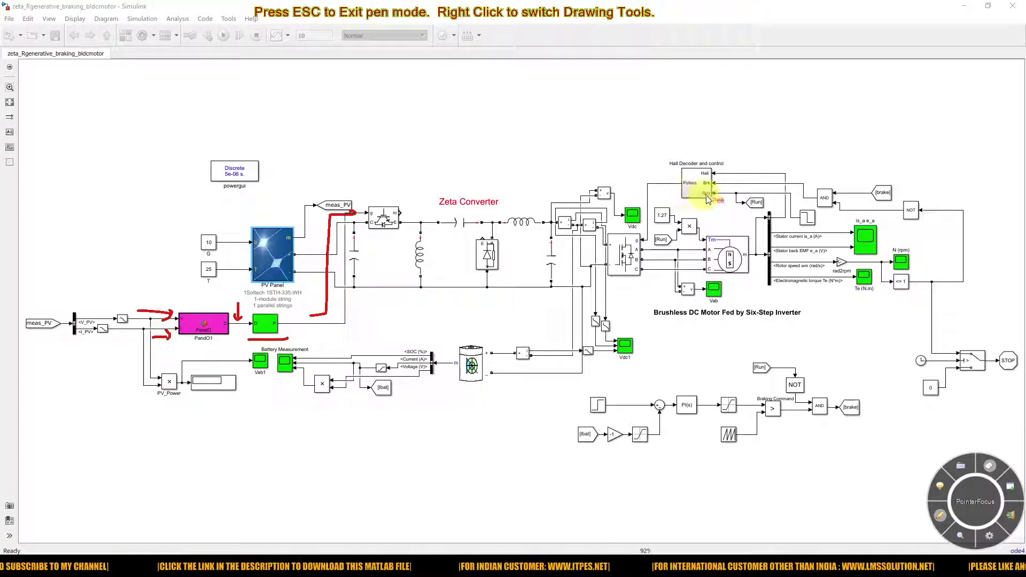
{"action": "left_click_drag", "start_coordinate": [703, 187], "coordinate": [715, 203]}
{"action": "key", "text": "Escape"}
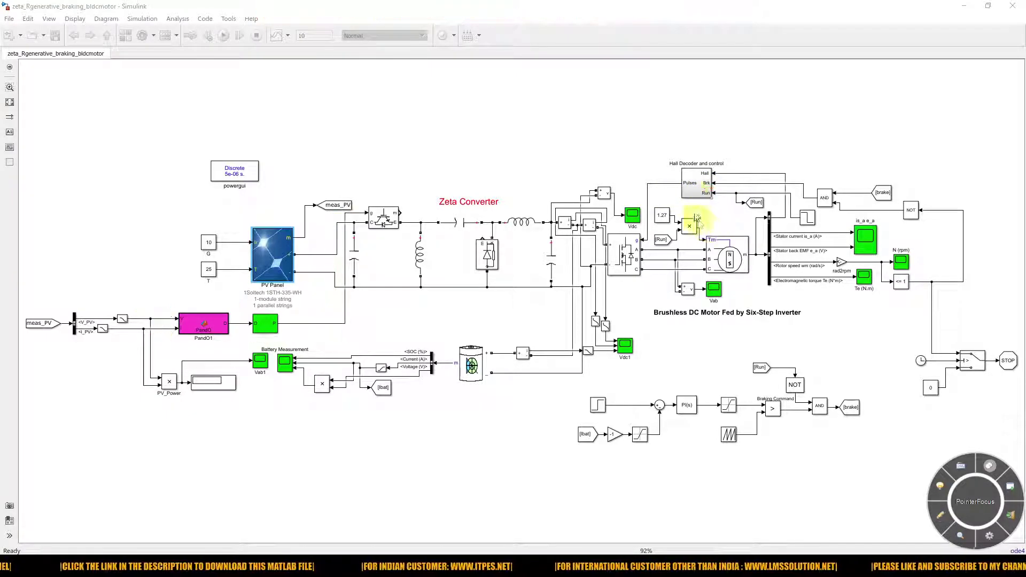
Open the Hall Decoder and control subsystem and circle its two columns of AND gates with the pen.
{"action": "double_click", "coordinate": [692, 182]}
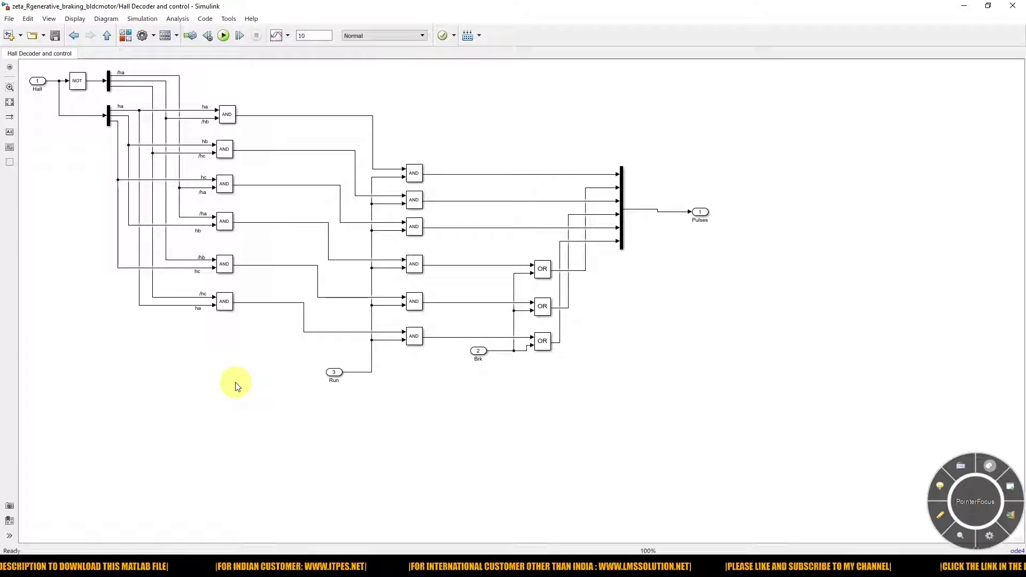
{"action": "key", "text": "F9"}
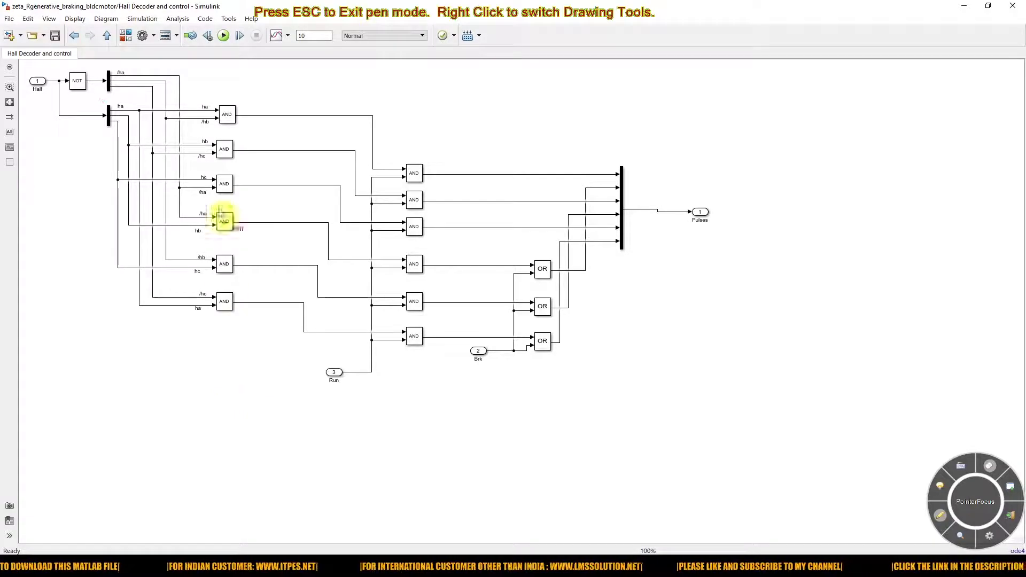
{"action": "mouse_move", "coordinate": [196, 97]}
{"action": "left_mouse_down"}
{"action": "mouse_move", "coordinate": [185, 141]}
{"action": "mouse_move", "coordinate": [183, 287]}
{"action": "mouse_move", "coordinate": [275, 270]}
{"action": "mouse_move", "coordinate": [248, 115]}
{"action": "mouse_move", "coordinate": [195, 102]}
{"action": "left_mouse_up"}
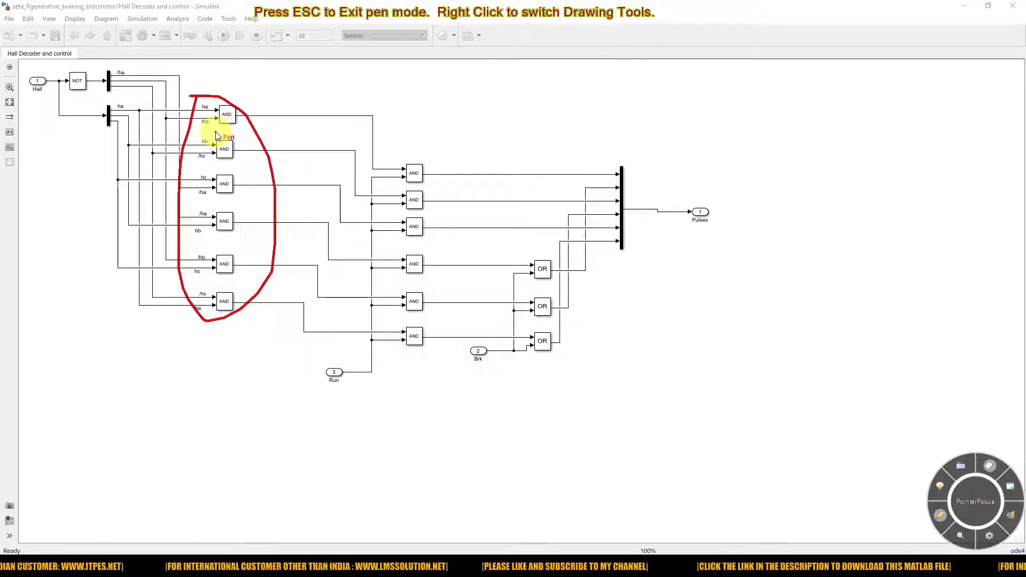
{"action": "left_click_drag", "start_coordinate": [390, 152], "coordinate": [326, 290]}
{"action": "mouse_move", "coordinate": [316, 371]}
{"action": "left_mouse_down"}
{"action": "mouse_move", "coordinate": [426, 362]}
{"action": "mouse_move", "coordinate": [449, 315]}
{"action": "mouse_move", "coordinate": [453, 179]}
{"action": "mouse_move", "coordinate": [428, 153]}
{"action": "mouse_move", "coordinate": [390, 152]}
{"action": "left_mouse_up"}
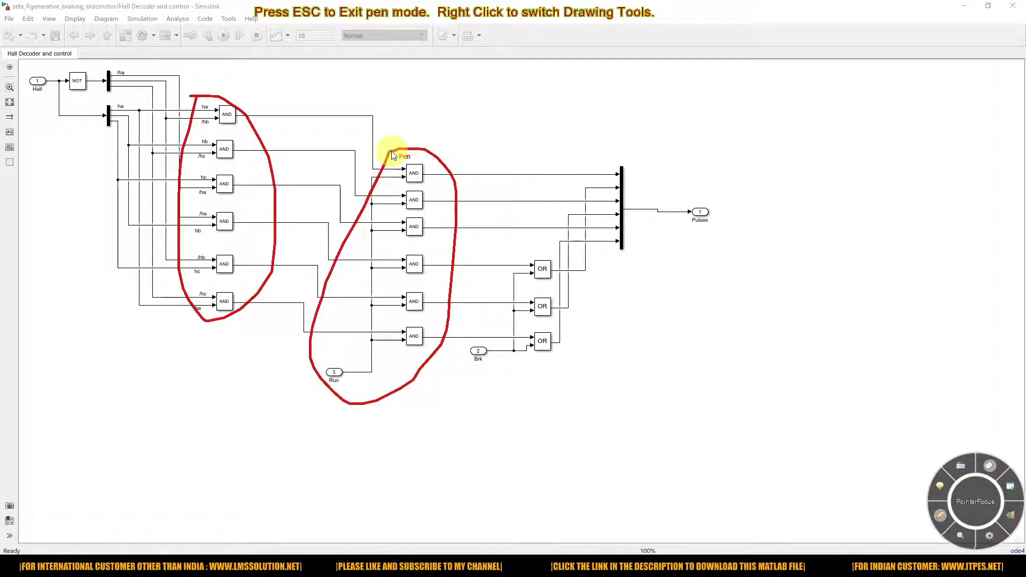
Circle the OR gates with the Brk input, underline the Pulses output, and return to the top-level model.
{"action": "mouse_move", "coordinate": [517, 245]}
{"action": "left_mouse_down"}
{"action": "mouse_move", "coordinate": [470, 296]}
{"action": "mouse_move", "coordinate": [455, 349]}
{"action": "mouse_move", "coordinate": [466, 392]}
{"action": "mouse_move", "coordinate": [551, 371]}
{"action": "mouse_move", "coordinate": [573, 312]}
{"action": "mouse_move", "coordinate": [516, 250]}
{"action": "left_mouse_up"}
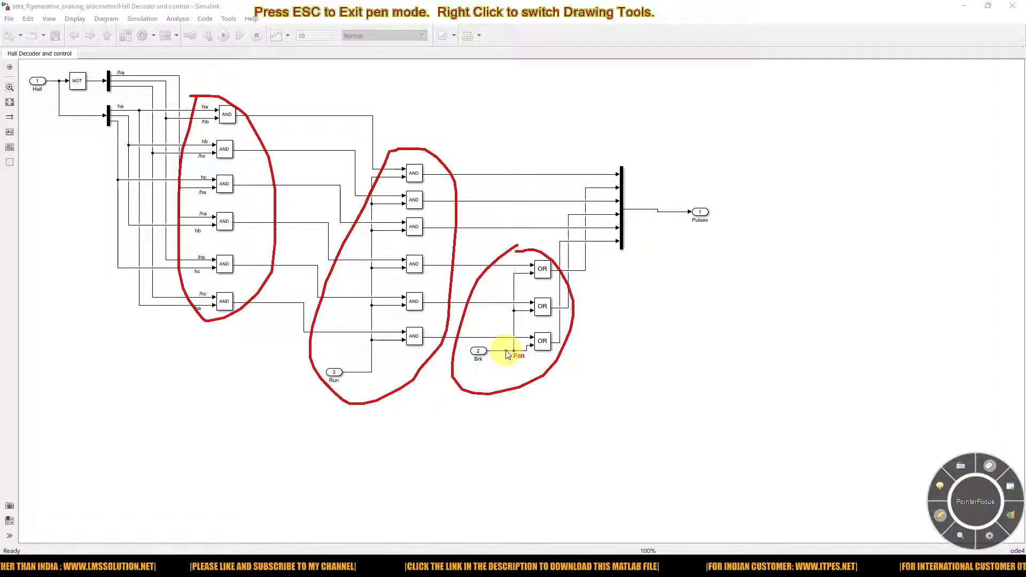
{"action": "left_click_drag", "start_coordinate": [721, 233], "coordinate": [671, 235]}
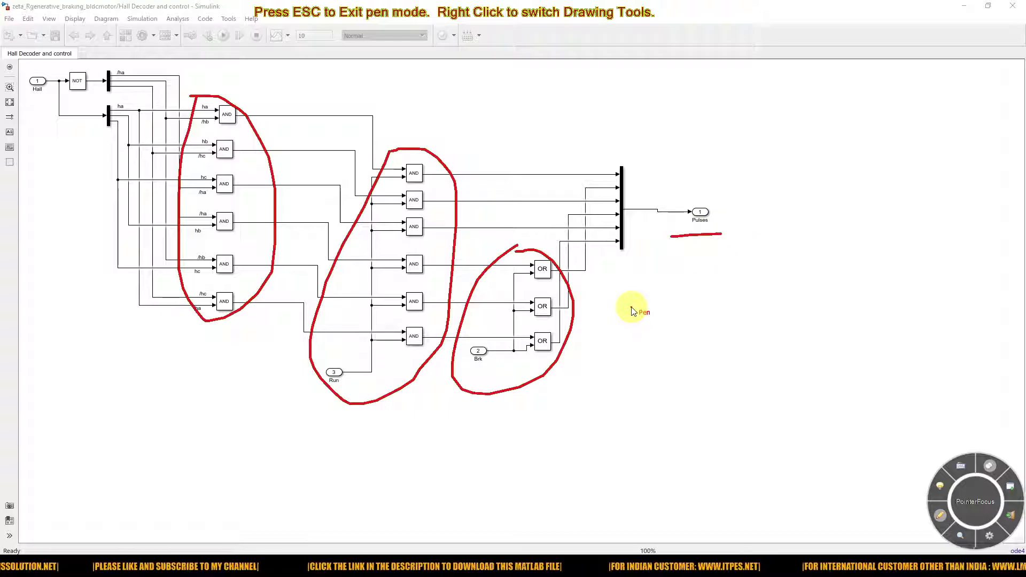
{"action": "key", "text": "Escape"}
{"action": "left_click", "coordinate": [75, 35]}
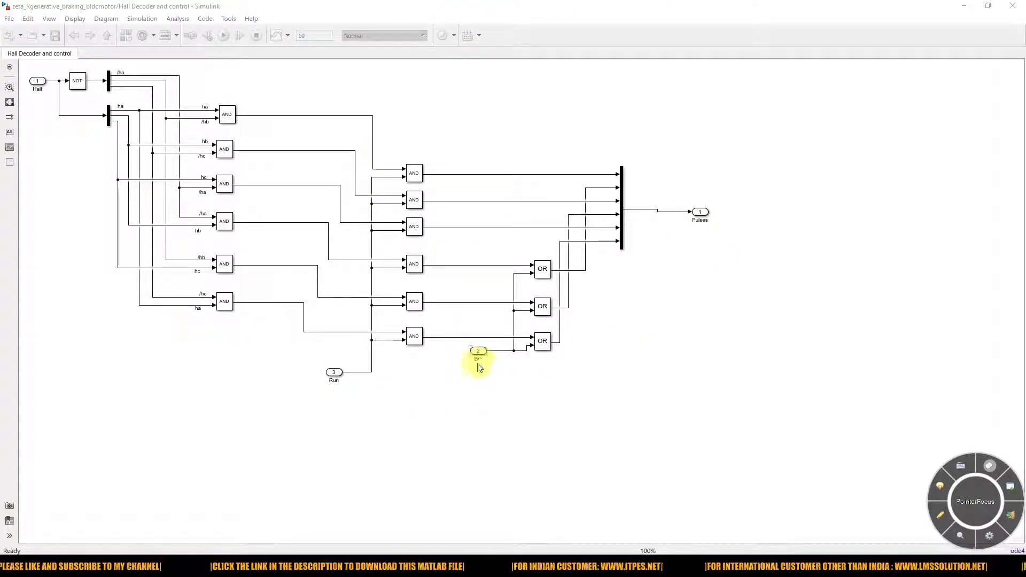
{"action": "left_click", "coordinate": [73, 36]}
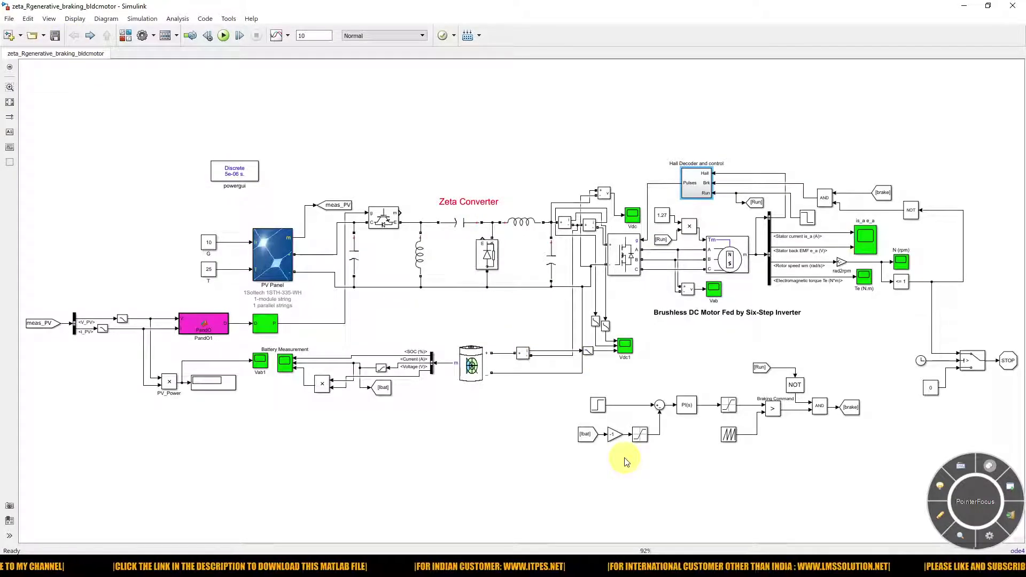
Circle the braking command logic with the pen, underline its Ibat, step, PI and sawtooth blocks, and encircle the Run-NOT-AND path to the brake tag.
{"action": "key", "text": "F9"}
{"action": "mouse_move", "coordinate": [596, 384]}
{"action": "left_mouse_down"}
{"action": "mouse_move", "coordinate": [563, 414]}
{"action": "mouse_move", "coordinate": [567, 462]}
{"action": "mouse_move", "coordinate": [637, 487]}
{"action": "mouse_move", "coordinate": [867, 451]}
{"action": "mouse_move", "coordinate": [876, 396]}
{"action": "mouse_move", "coordinate": [847, 362]}
{"action": "mouse_move", "coordinate": [805, 350]}
{"action": "mouse_move", "coordinate": [586, 379]}
{"action": "left_mouse_up"}
{"action": "left_click_drag", "start_coordinate": [582, 453], "coordinate": [611, 454]}
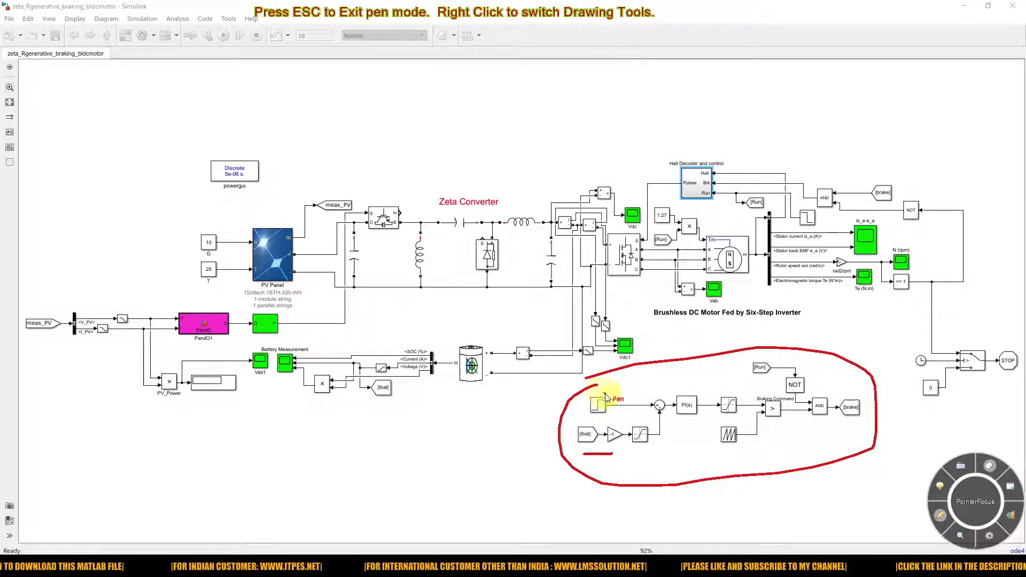
{"action": "left_click_drag", "start_coordinate": [594, 418], "coordinate": [703, 419]}
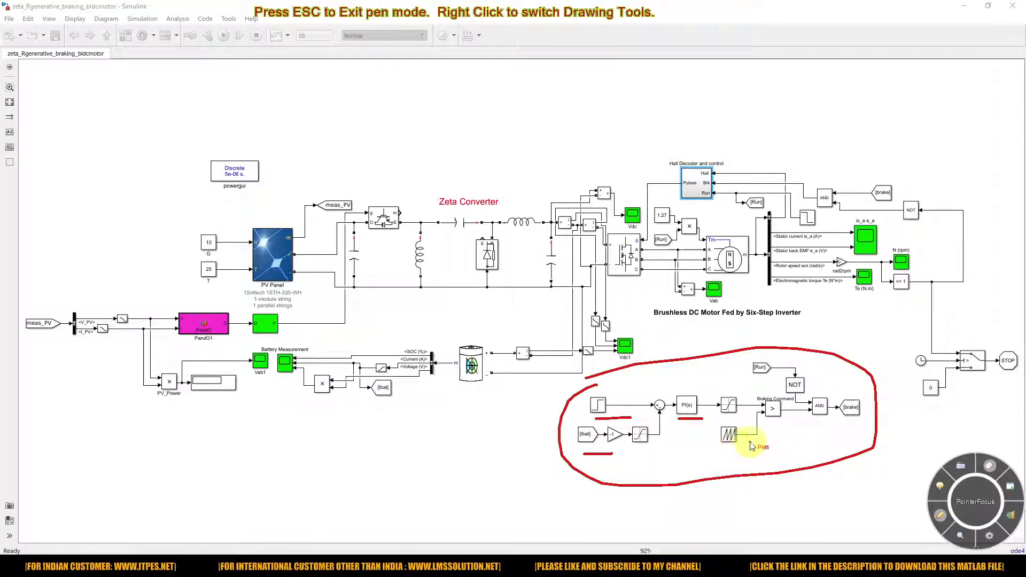
{"action": "left_click_drag", "start_coordinate": [724, 448], "coordinate": [758, 447]}
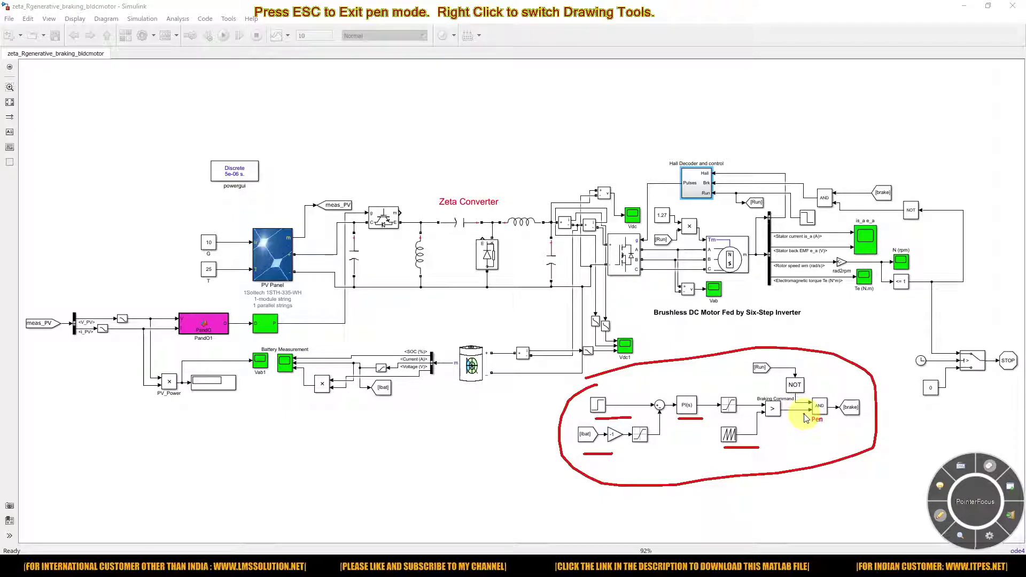
{"action": "mouse_move", "coordinate": [752, 352]}
{"action": "left_mouse_down"}
{"action": "mouse_move", "coordinate": [748, 375]}
{"action": "mouse_move", "coordinate": [775, 403]}
{"action": "mouse_move", "coordinate": [809, 420]}
{"action": "mouse_move", "coordinate": [854, 421]}
{"action": "mouse_move", "coordinate": [852, 365]}
{"action": "mouse_move", "coordinate": [755, 357]}
{"action": "left_mouse_up"}
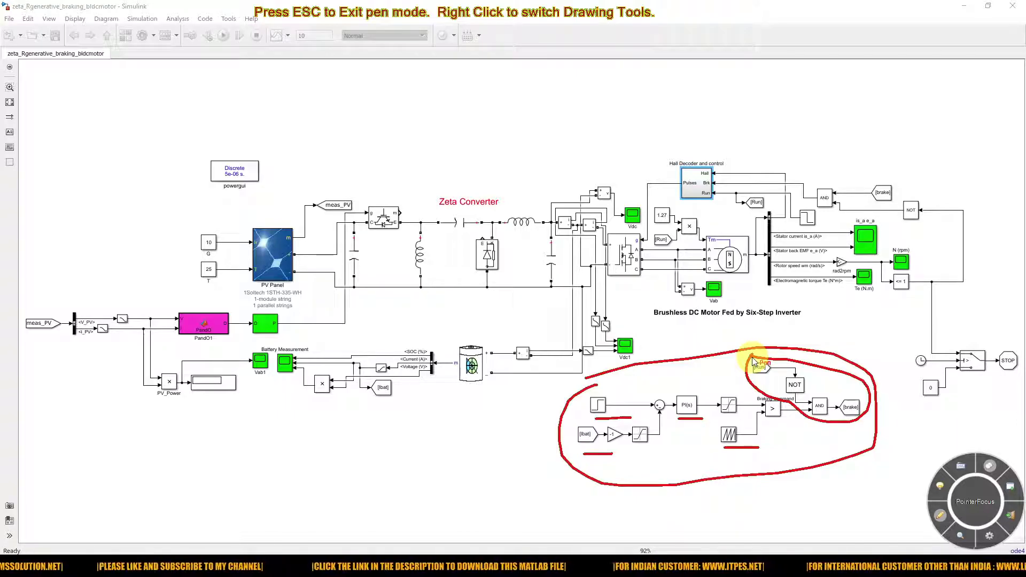
{"action": "key", "text": "Escape"}
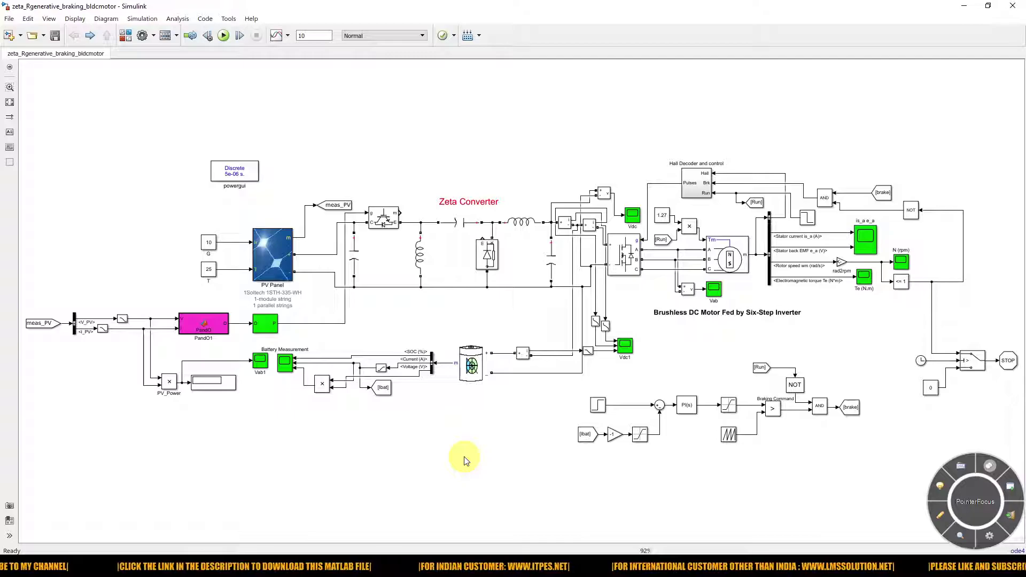
Set the PV panel's irradiance constant G to 1000.
{"action": "double_click", "coordinate": [207, 243]}
{"action": "type", "text": "1000"}
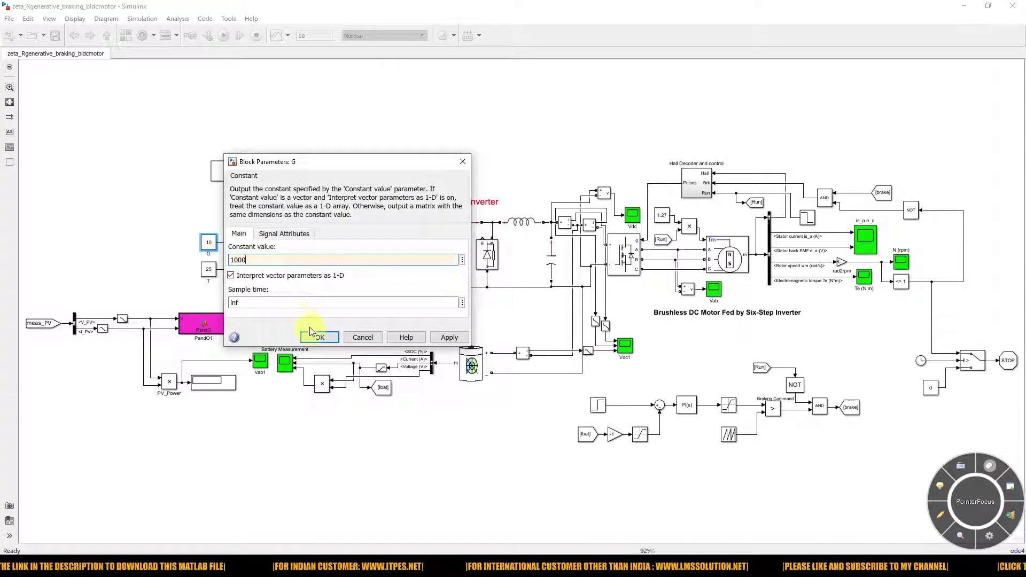
{"action": "left_click", "coordinate": [314, 336]}
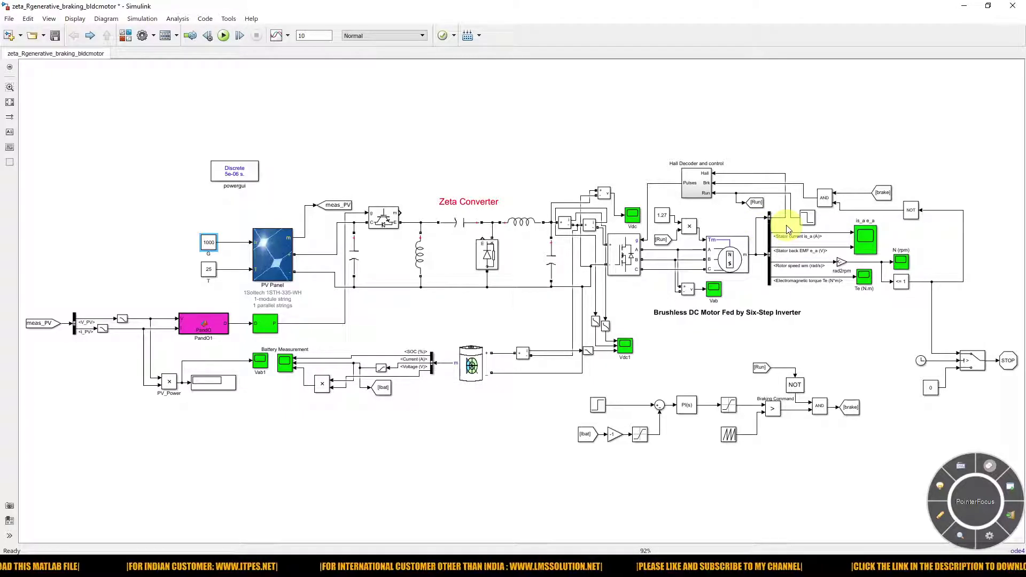
Review the step time, initial value and final value of the Step5 block feeding the motor's Run signal.
{"action": "double_click", "coordinate": [806, 218]}
{"action": "double_click", "coordinate": [579, 188]}
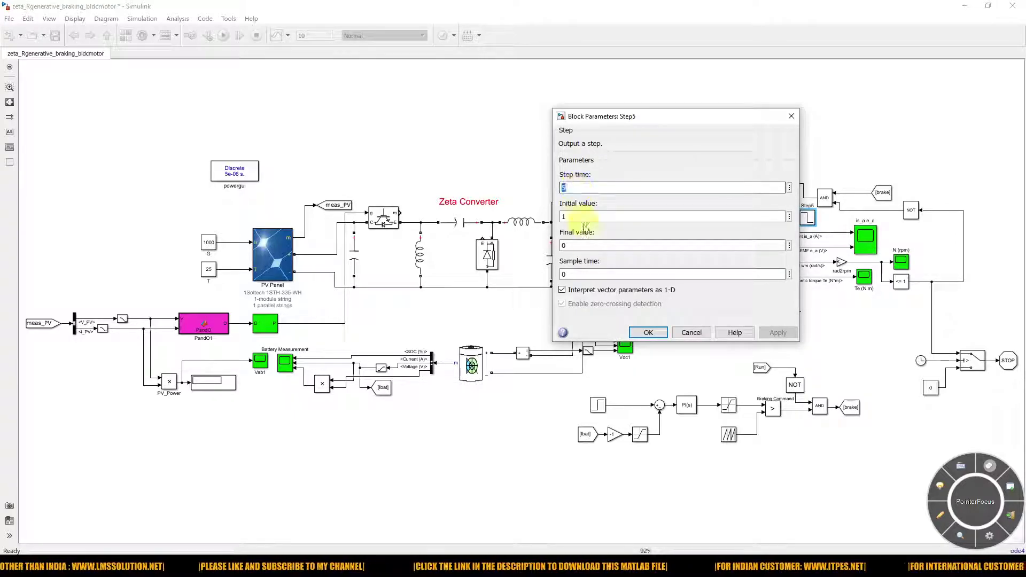
{"action": "left_click", "coordinate": [648, 333]}
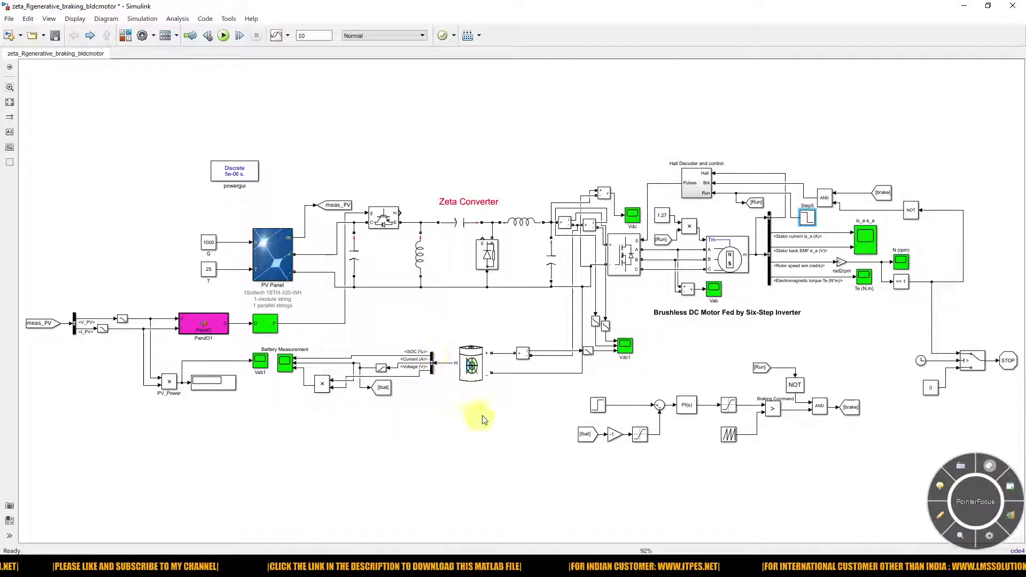
Draw pen arrows showing power flow from the PV Zeta converter and from the battery towards the inverter, and leave pen mode.
{"action": "left_click", "coordinate": [476, 364]}
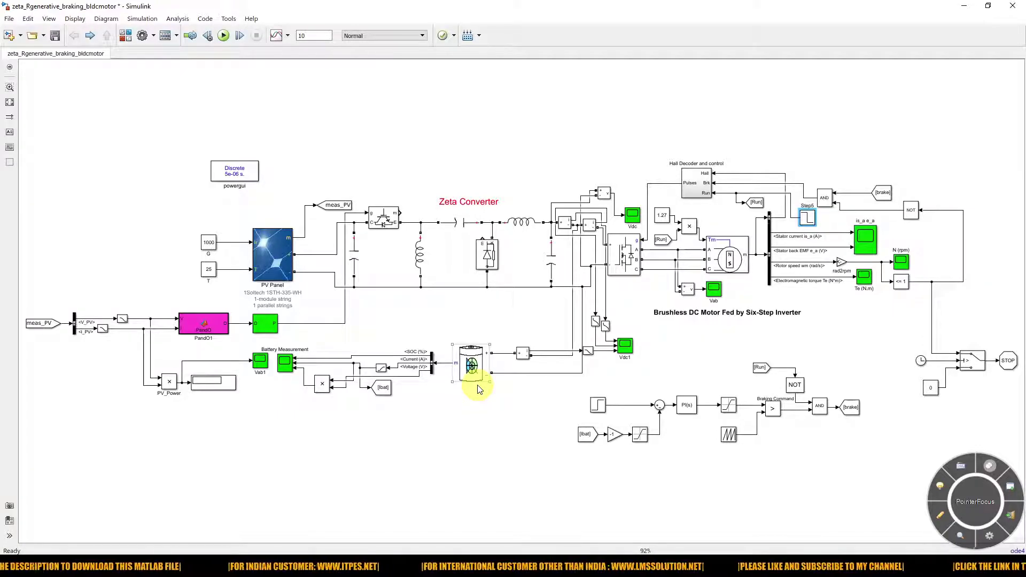
{"action": "key", "text": "F9"}
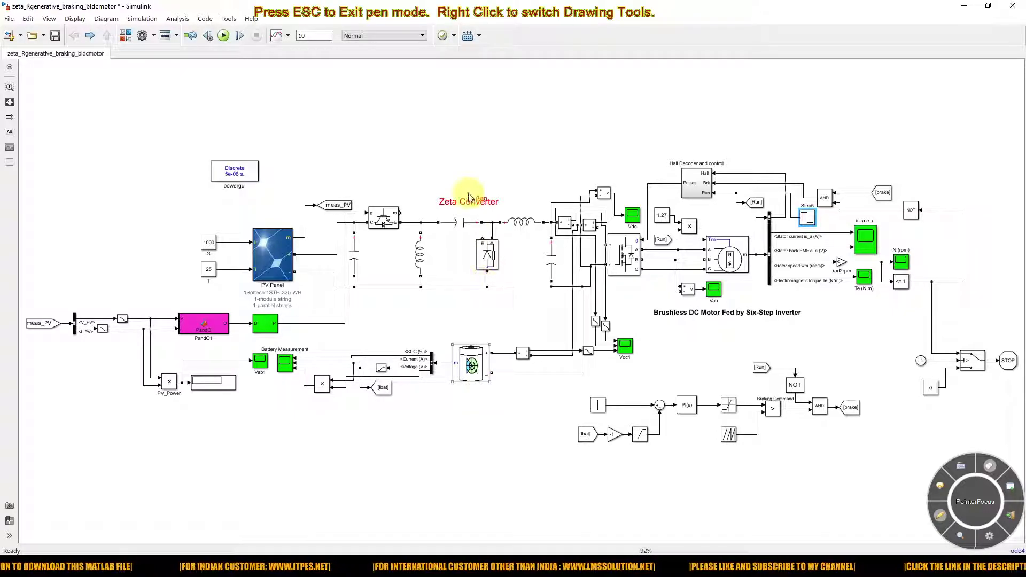
{"action": "left_click_drag", "start_coordinate": [334, 188], "coordinate": [551, 185]}
{"action": "mouse_move", "coordinate": [476, 336]}
{"action": "left_mouse_down"}
{"action": "mouse_move", "coordinate": [531, 333]}
{"action": "mouse_move", "coordinate": [545, 289]}
{"action": "mouse_move", "coordinate": [540, 302]}
{"action": "mouse_move", "coordinate": [559, 301]}
{"action": "left_mouse_up"}
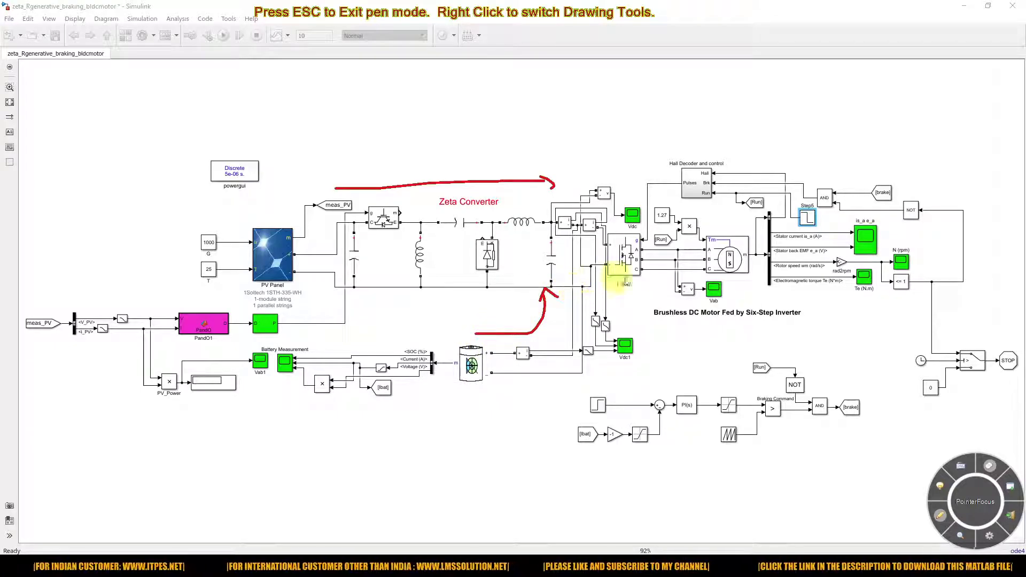
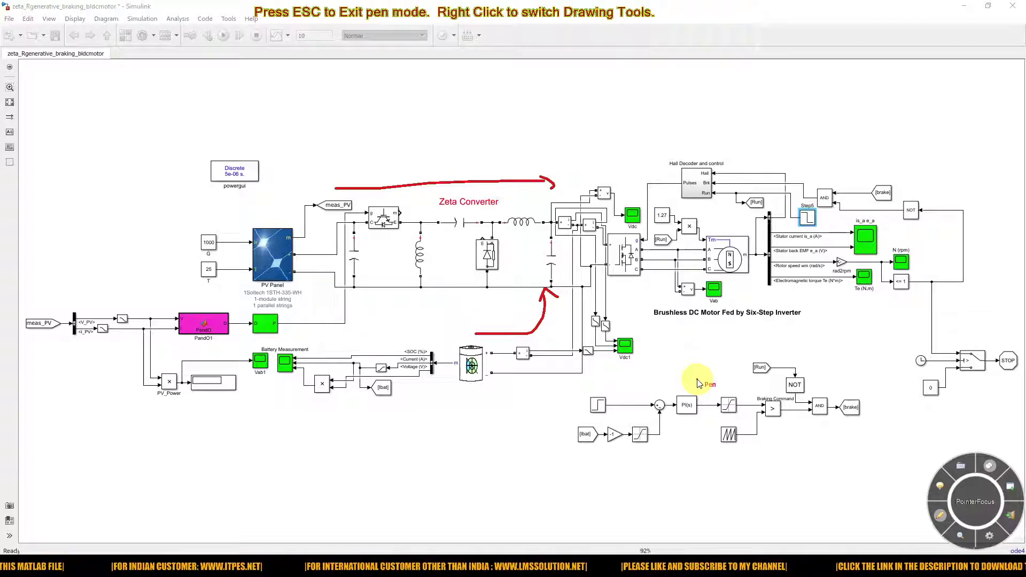
{"action": "key", "text": "Escape"}
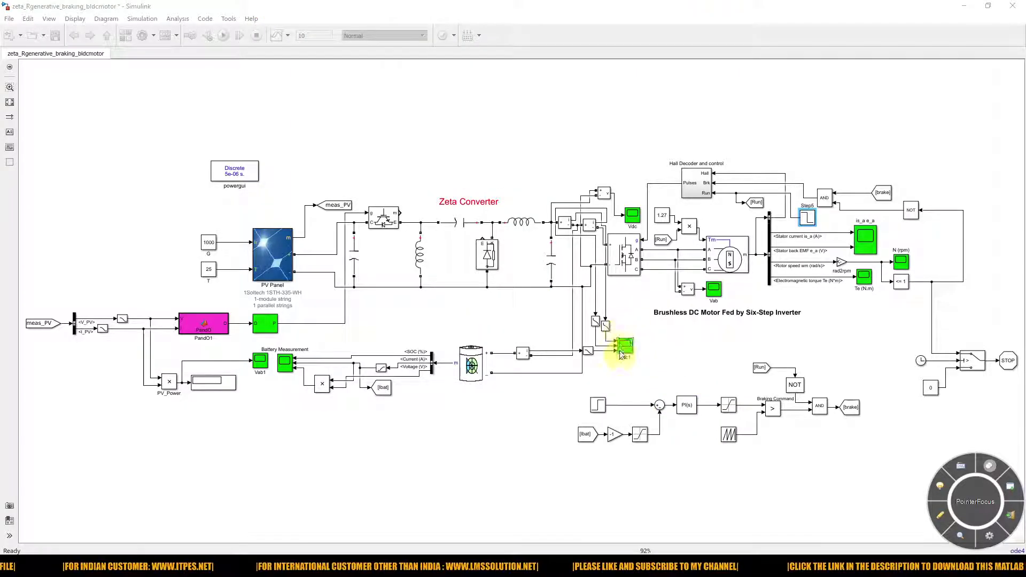
Open the Battery Measurement, N (rpm) and Vdc1 scopes, and move the Vdc1 window over the PV section of the model.
{"action": "double_click", "coordinate": [286, 364]}
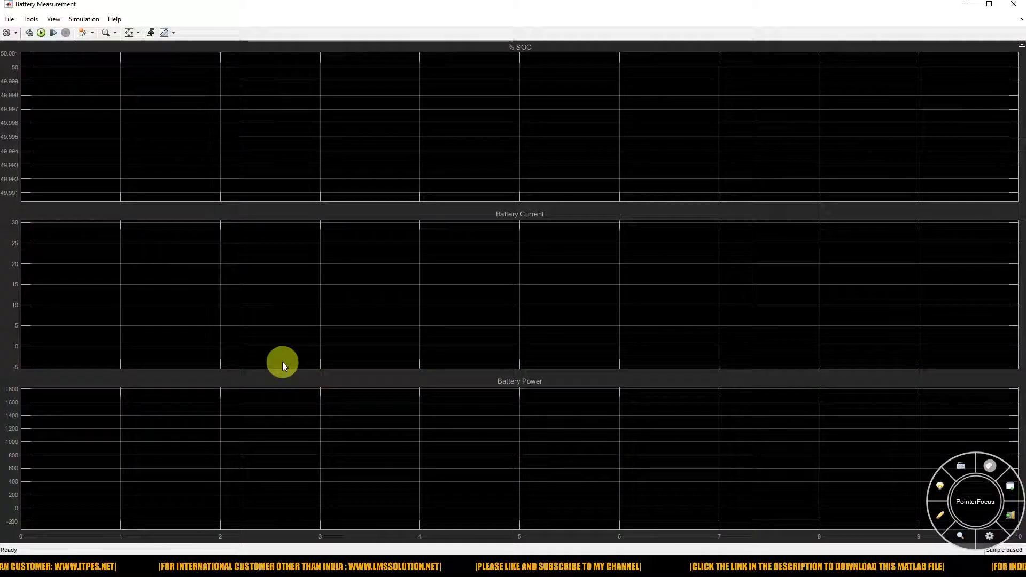
{"action": "left_click", "coordinate": [964, 4]}
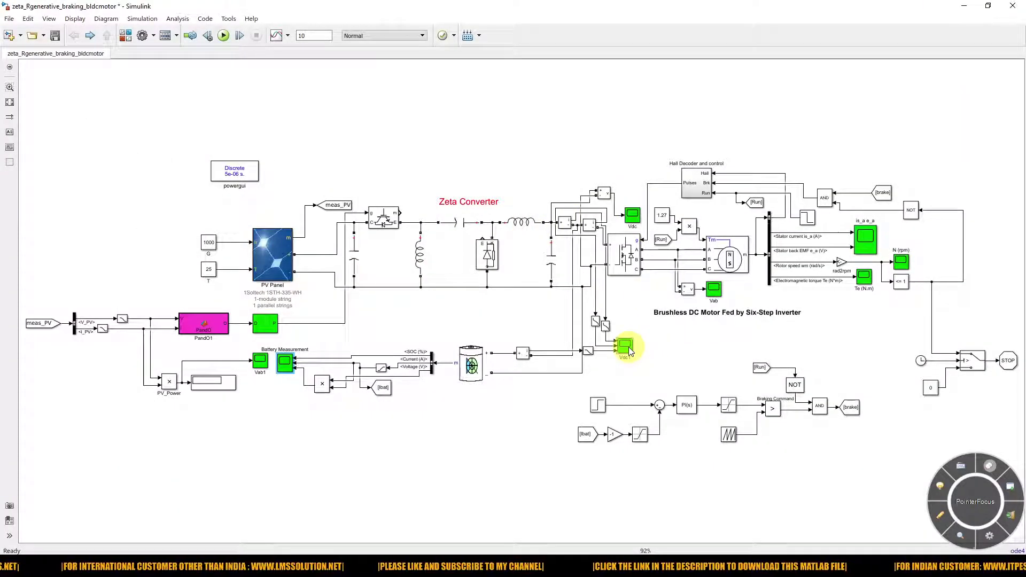
{"action": "double_click", "coordinate": [901, 262]}
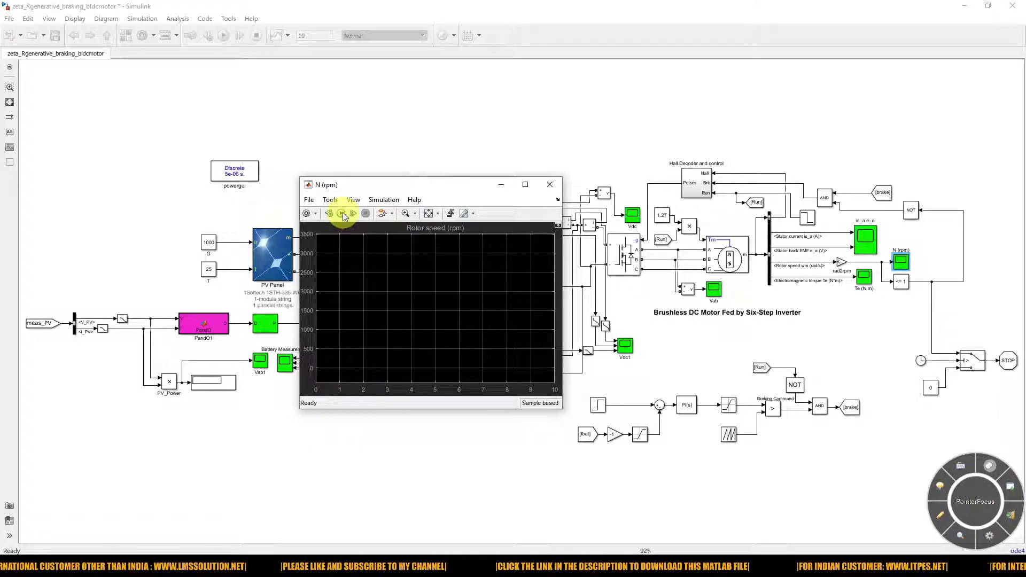
{"action": "double_click", "coordinate": [625, 345]}
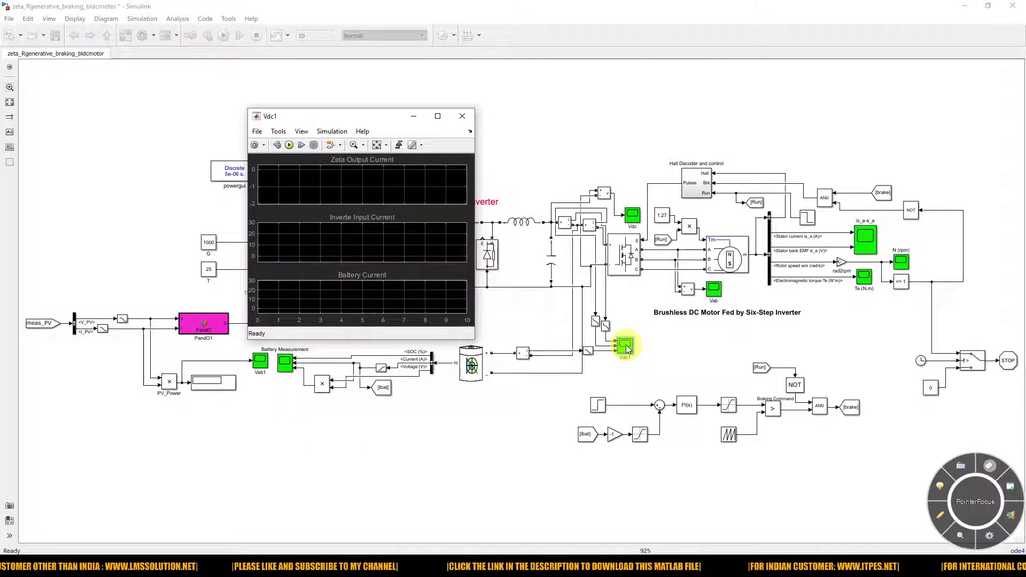
{"action": "left_click_drag", "start_coordinate": [363, 115], "coordinate": [333, 90]}
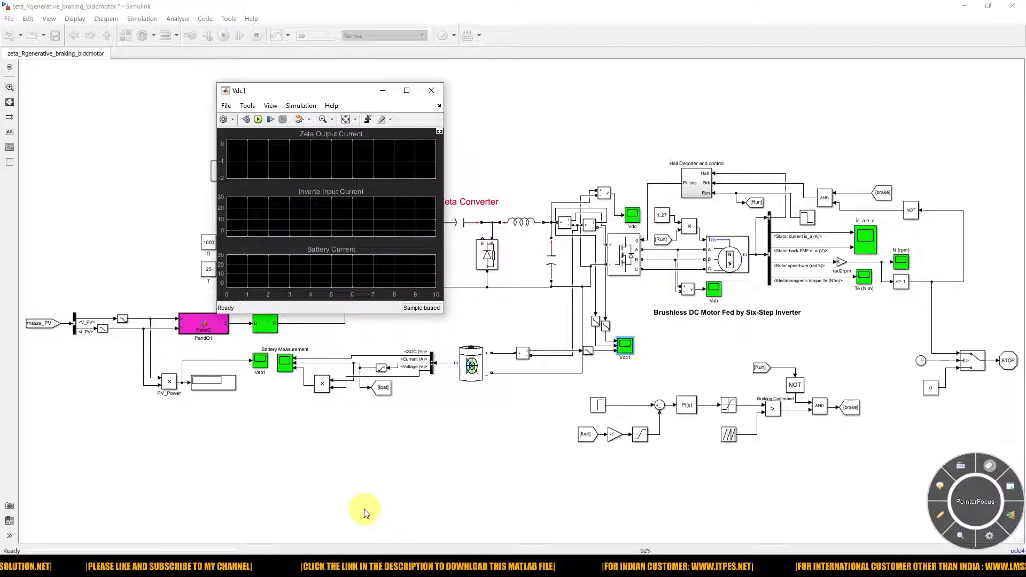
Line up the N (rpm) scope beside Vdc1 and the Battery Measurement scope, restored to a small window, beside N (rpm).
{"action": "mouse_move", "coordinate": [363, 566]}
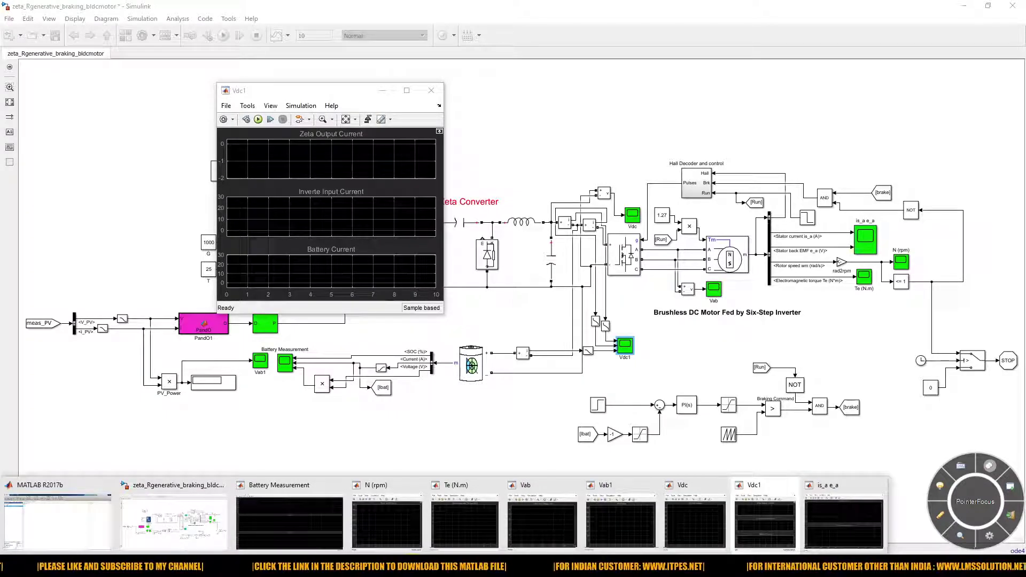
{"action": "left_click", "coordinate": [363, 537]}
{"action": "left_click_drag", "start_coordinate": [397, 183], "coordinate": [547, 100]}
{"action": "mouse_move", "coordinate": [395, 567]}
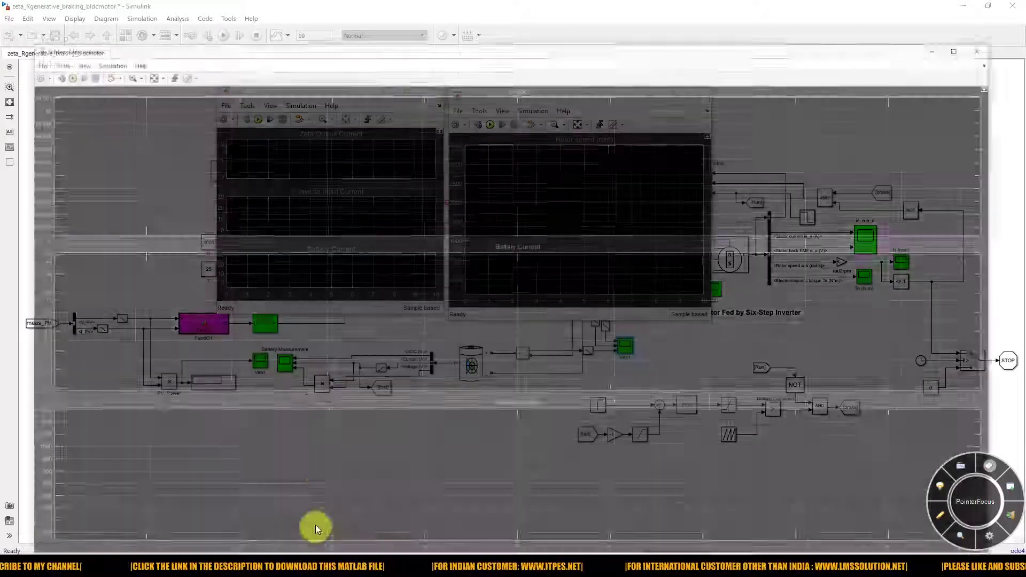
{"action": "left_click", "coordinate": [315, 525]}
{"action": "double_click", "coordinate": [68, 11]}
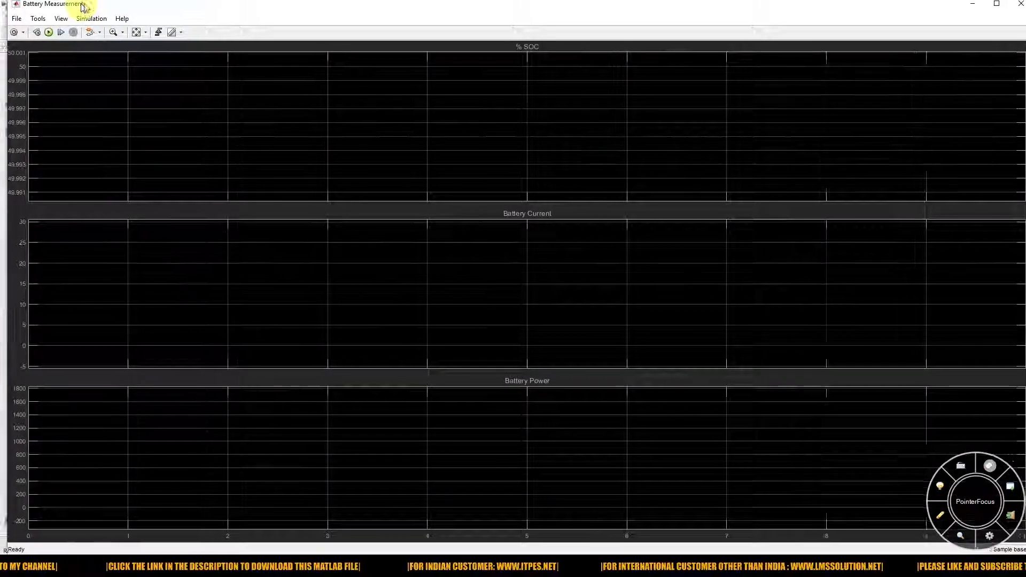
{"action": "left_click_drag", "start_coordinate": [71, 19], "coordinate": [728, 103]}
{"action": "left_click", "coordinate": [712, 301]}
{"action": "left_click", "coordinate": [567, 214]}
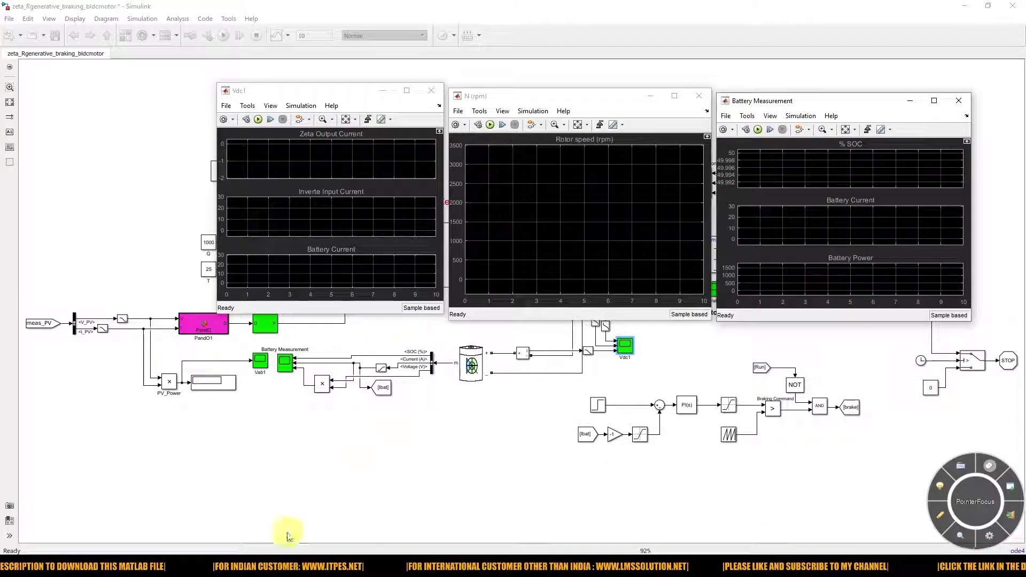
Open the Vab1 scope showing PV Power and move its window to the area above the PV panel.
{"action": "key", "text": "super+t"}
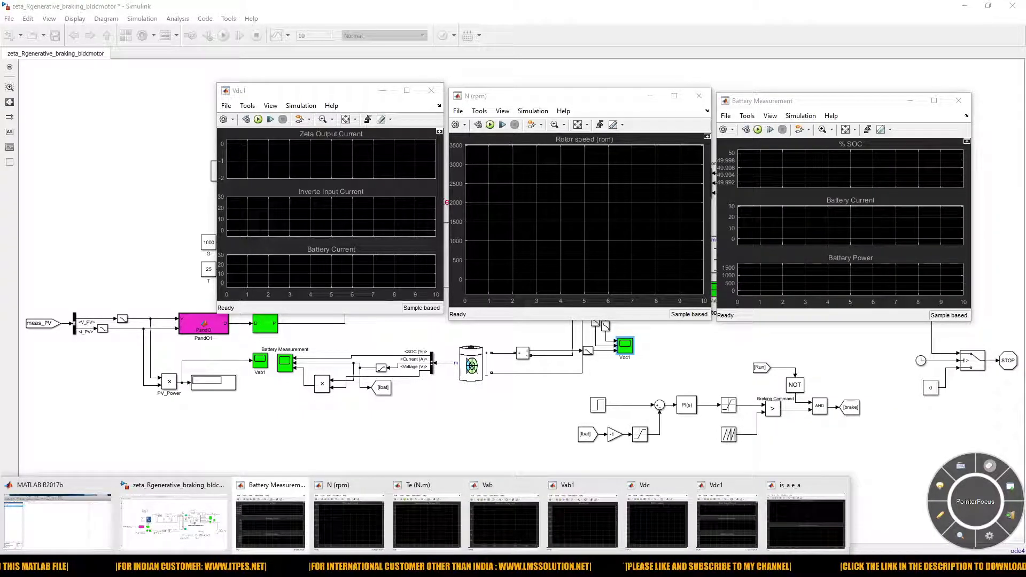
{"action": "double_click", "coordinate": [260, 362]}
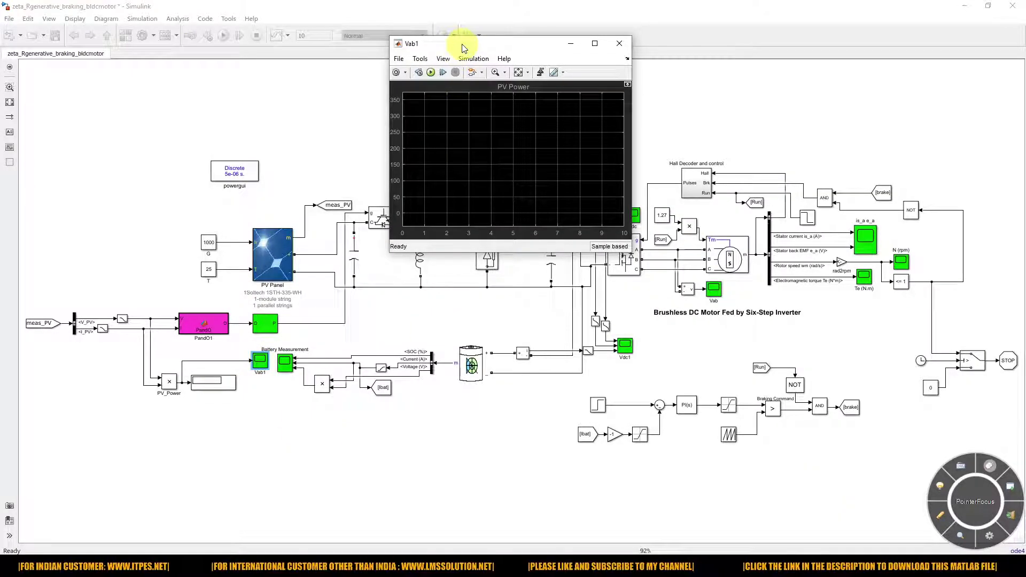
{"action": "left_click_drag", "start_coordinate": [463, 47], "coordinate": [88, 25]}
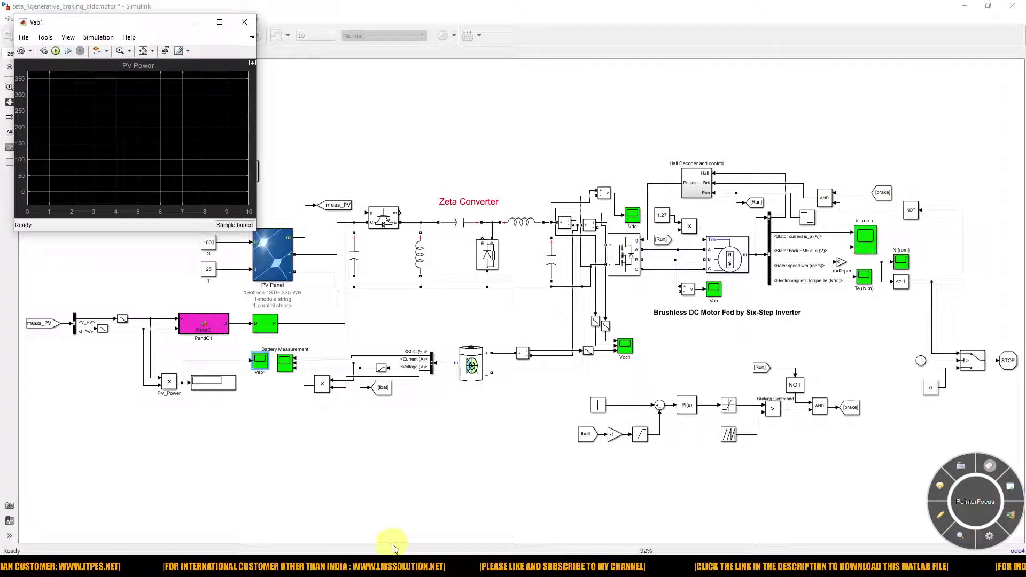
Bring the Battery Measurement scope forward and place it directly beside the Vab1 PV Power scope.
{"action": "mouse_move", "coordinate": [401, 550]}
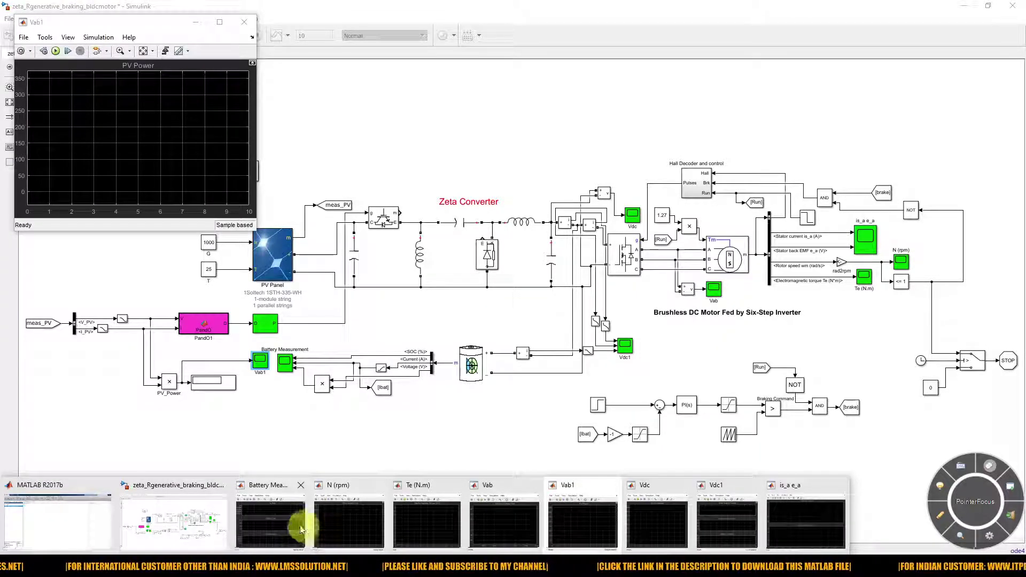
{"action": "left_click", "coordinate": [283, 521]}
{"action": "left_click", "coordinate": [769, 116]}
{"action": "left_click", "coordinate": [775, 103]}
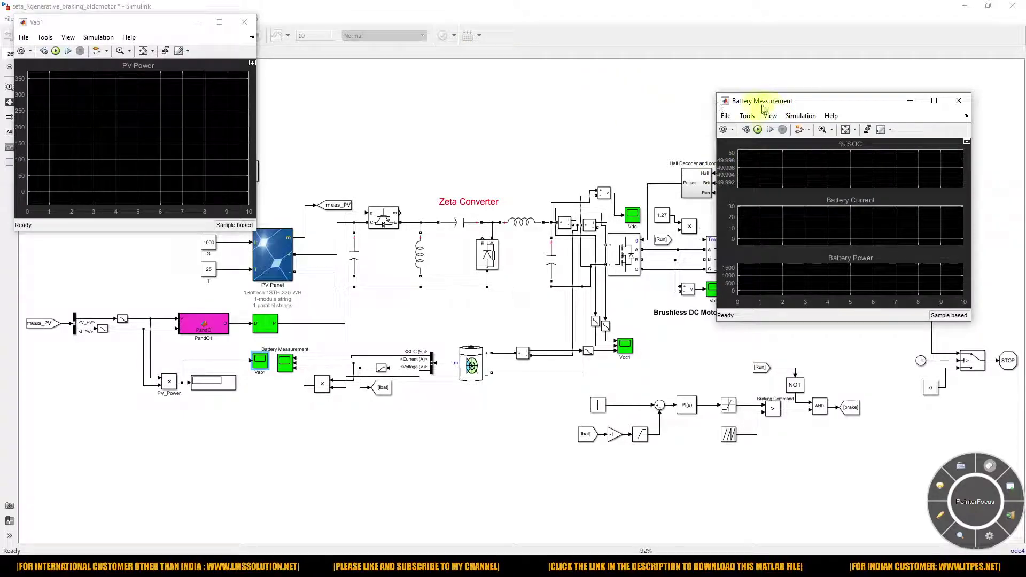
{"action": "left_click_drag", "start_coordinate": [775, 103], "coordinate": [320, 20]}
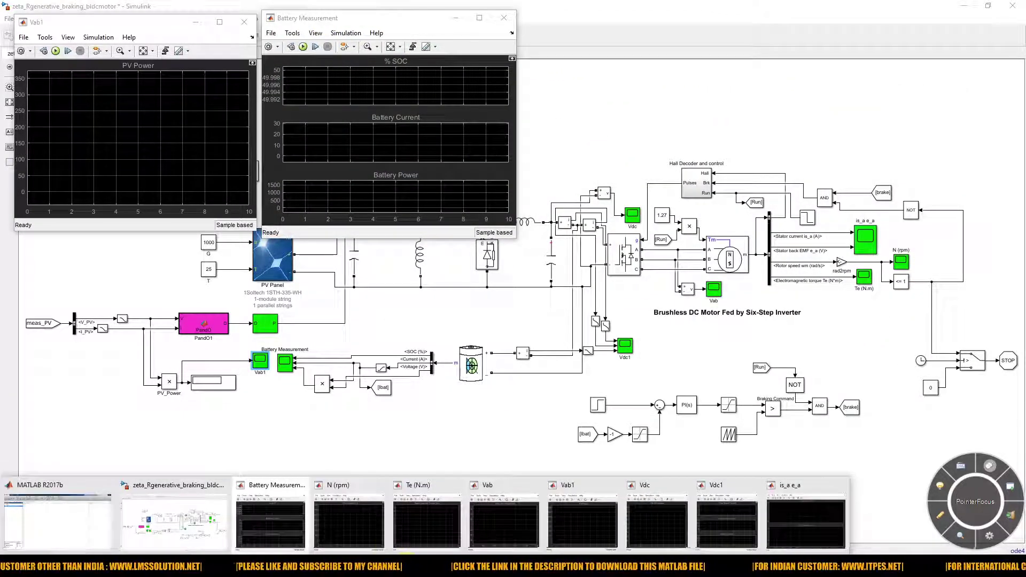
Bring the N (rpm), Battery Measurement and Vab1 scopes forward together, with N (rpm) on the far side of Battery Measurement from Vab1.
{"action": "left_click", "coordinate": [350, 534]}
{"action": "left_click", "coordinate": [611, 23]}
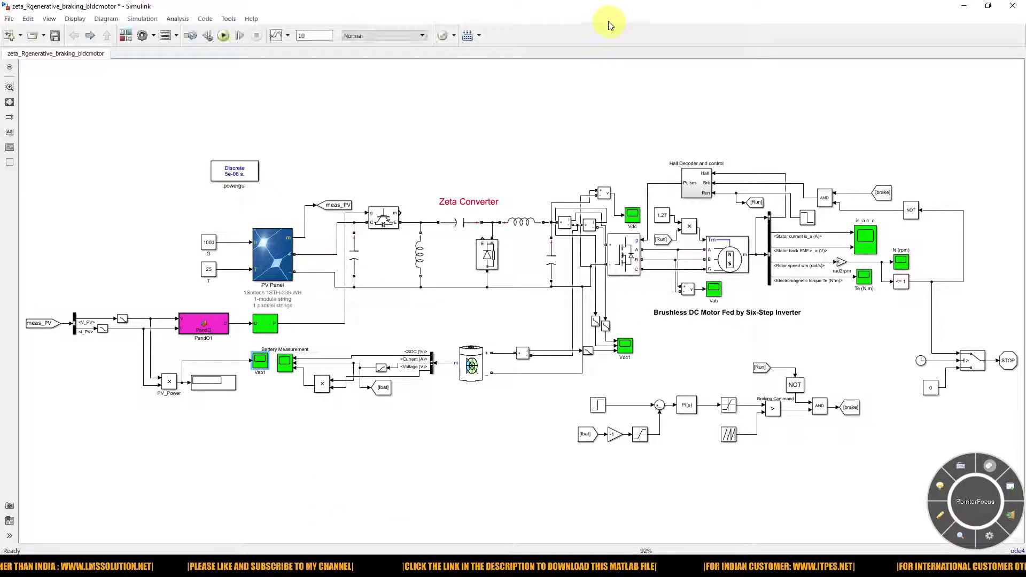
{"action": "mouse_move", "coordinate": [331, 567]}
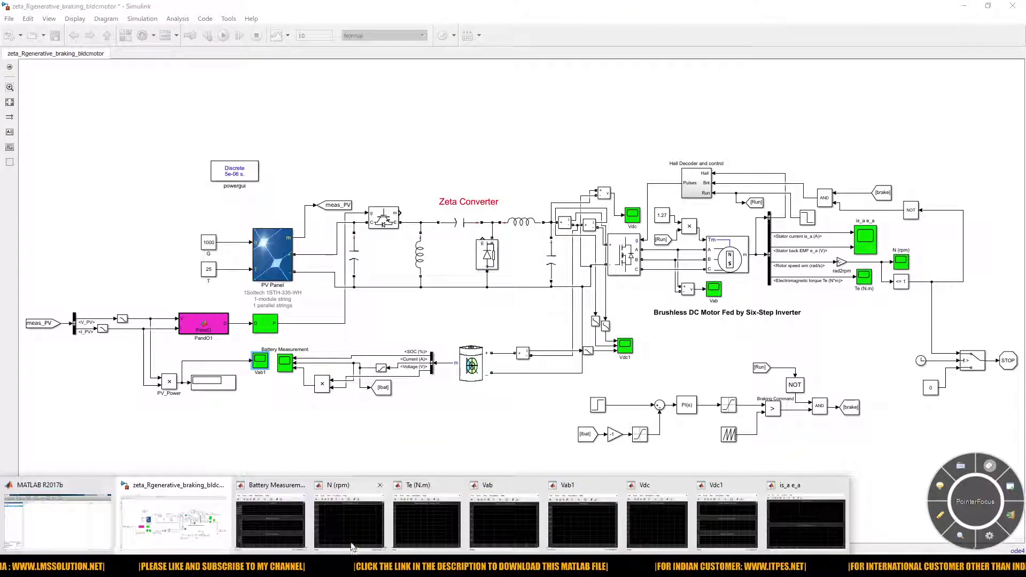
{"action": "left_click", "coordinate": [333, 519]}
{"action": "left_click", "coordinate": [326, 535]}
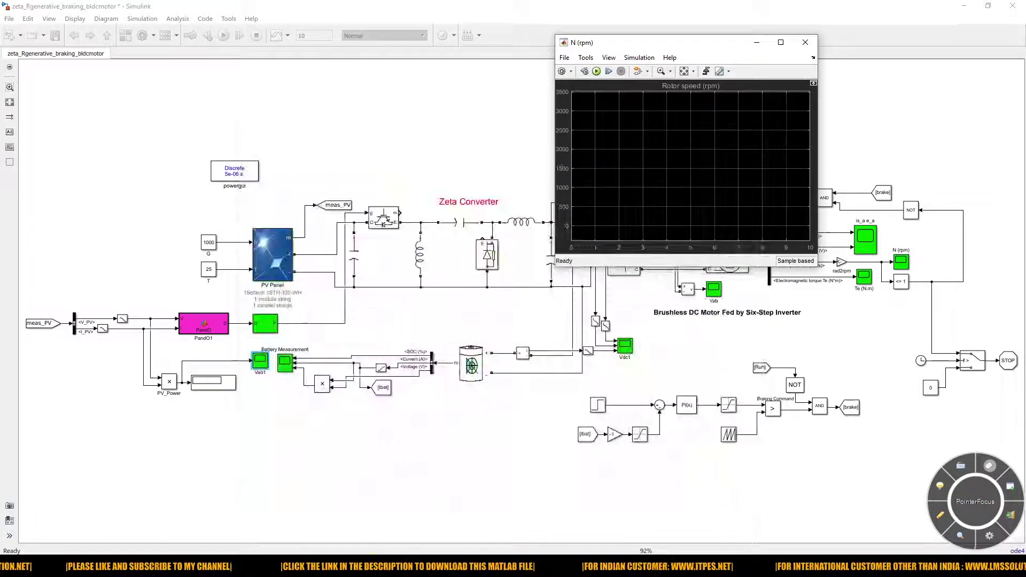
{"action": "mouse_move", "coordinate": [331, 567]}
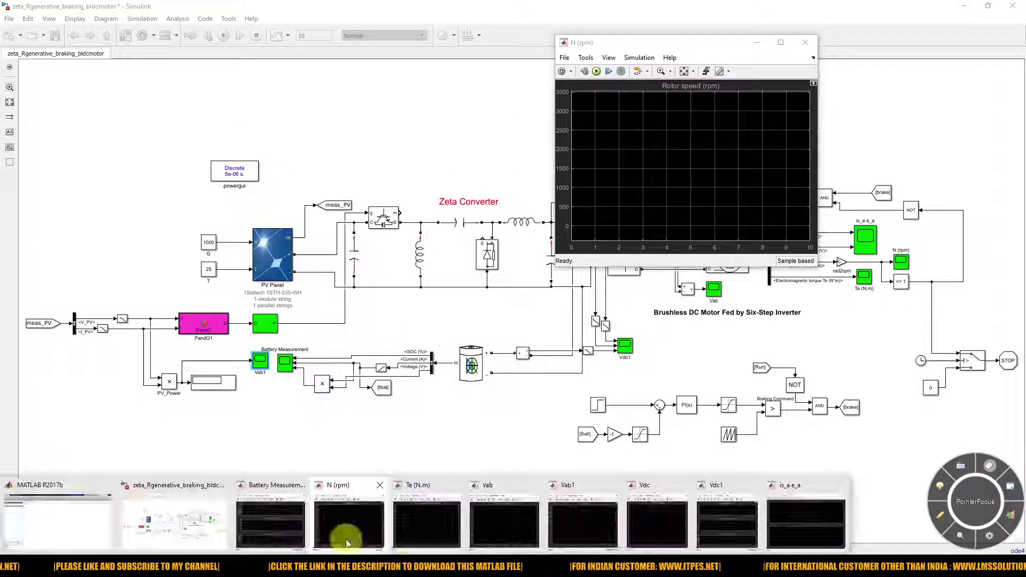
{"action": "left_click", "coordinate": [277, 518]}
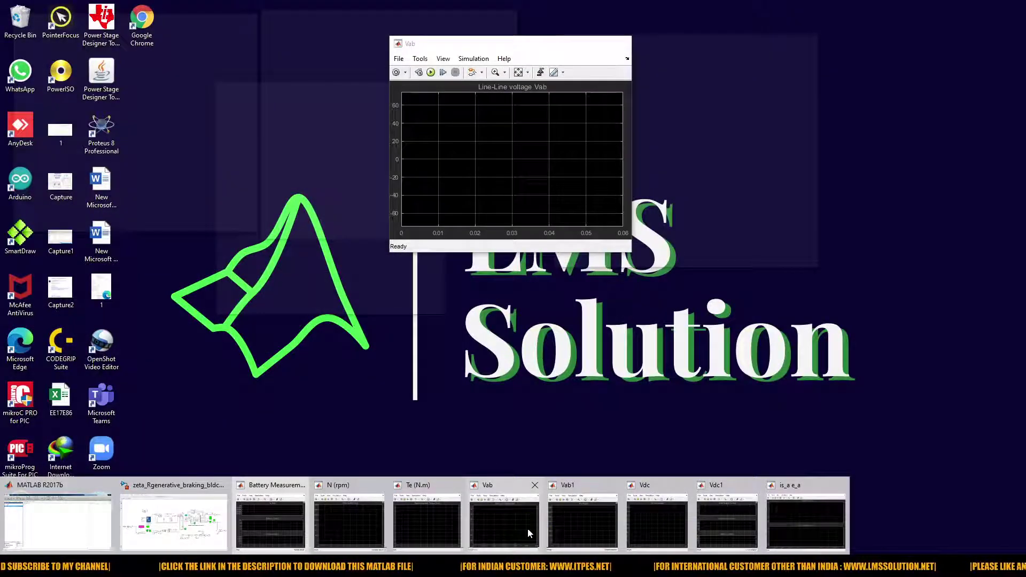
{"action": "left_click", "coordinate": [572, 531]}
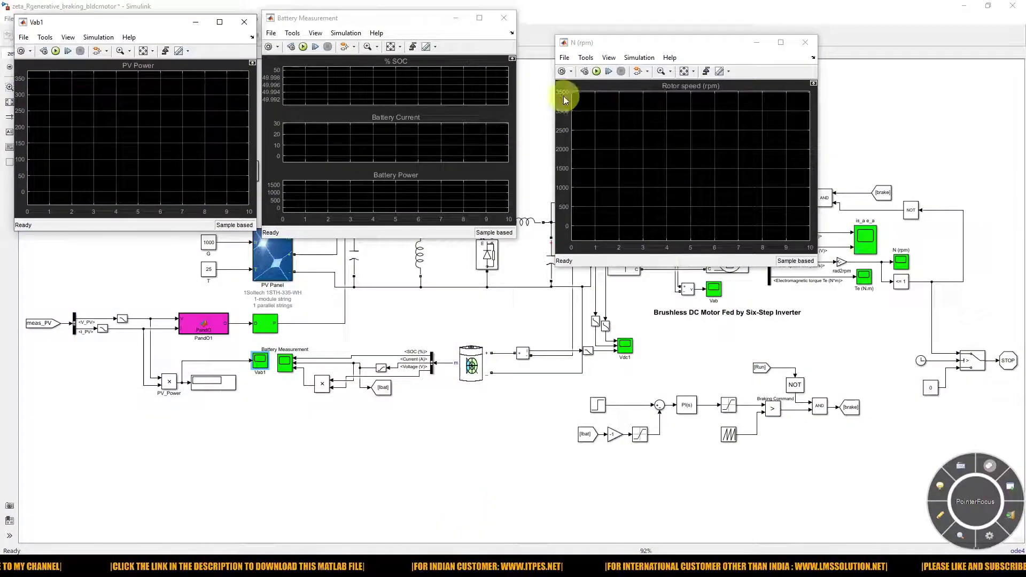
Place the N (rpm) scope directly beside Battery Measurement and the Te (N.m) scope on the other side of N (rpm).
{"action": "left_click_drag", "start_coordinate": [599, 47], "coordinate": [564, 25]}
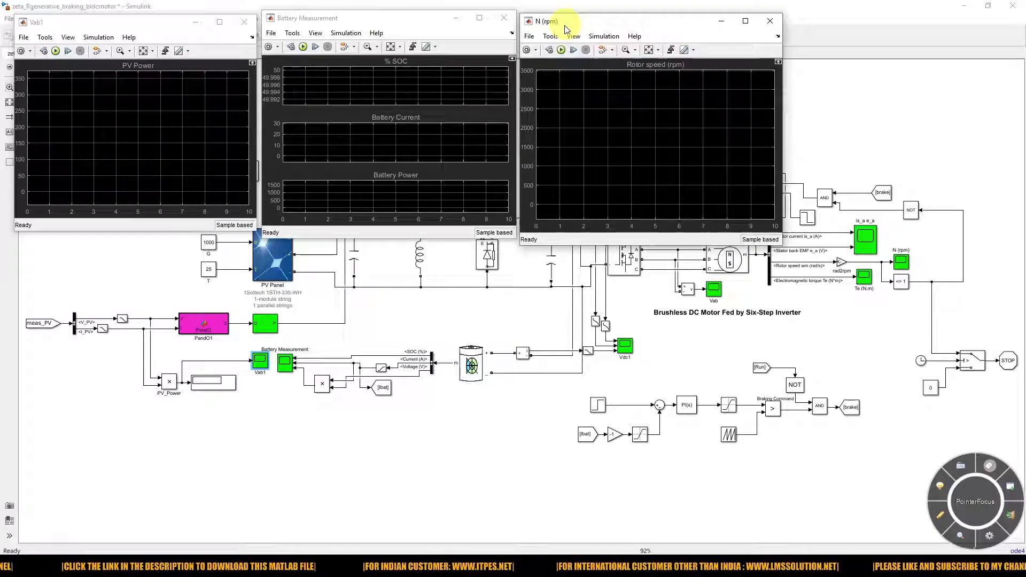
{"action": "mouse_move", "coordinate": [384, 549]}
{"action": "left_click", "coordinate": [418, 526]}
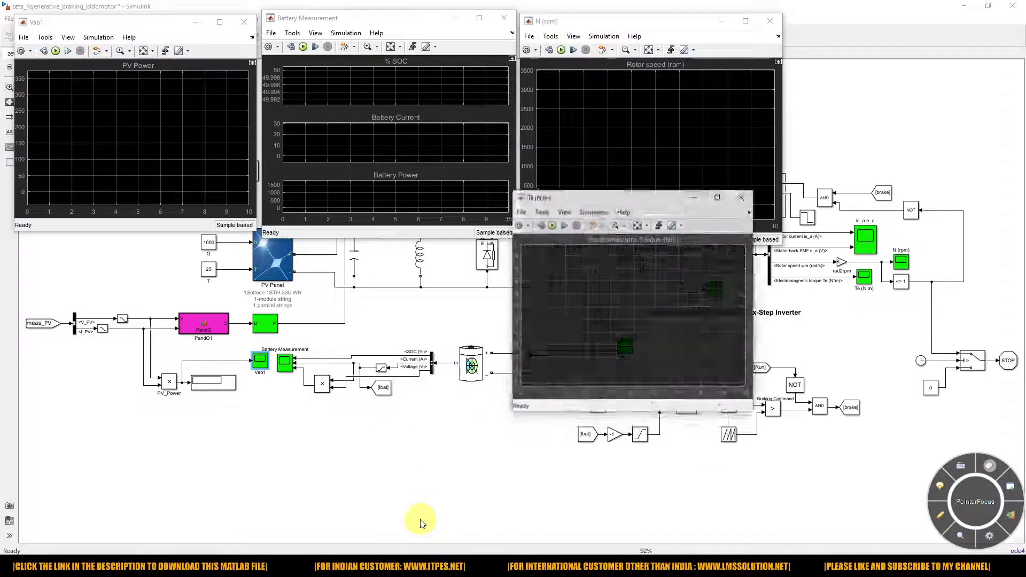
{"action": "left_click_drag", "start_coordinate": [600, 188], "coordinate": [875, 28]}
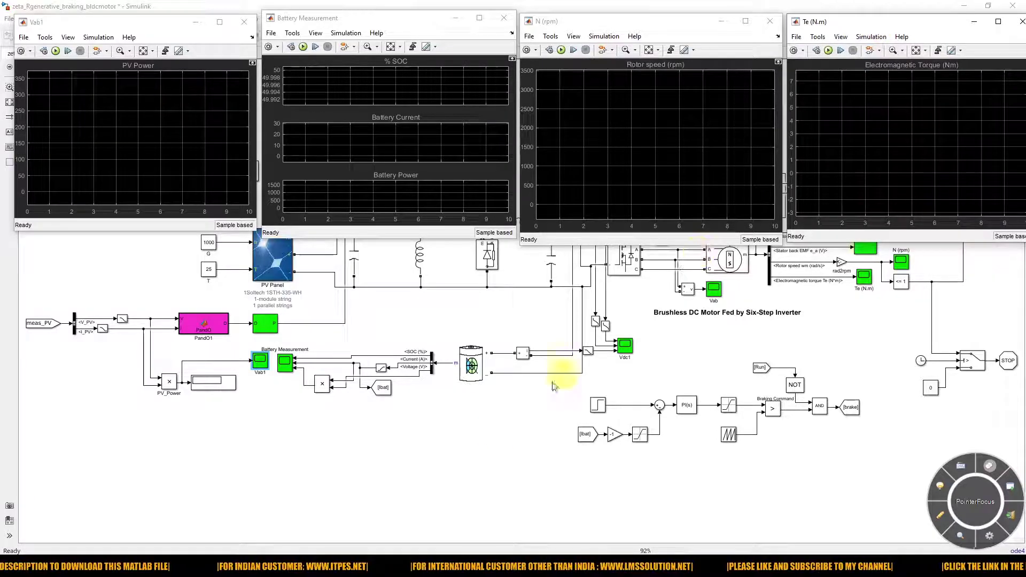
Bring up the Vdc1 scope and position its window just below the Battery Measurement and N (rpm) scopes.
{"action": "mouse_move", "coordinate": [411, 549]}
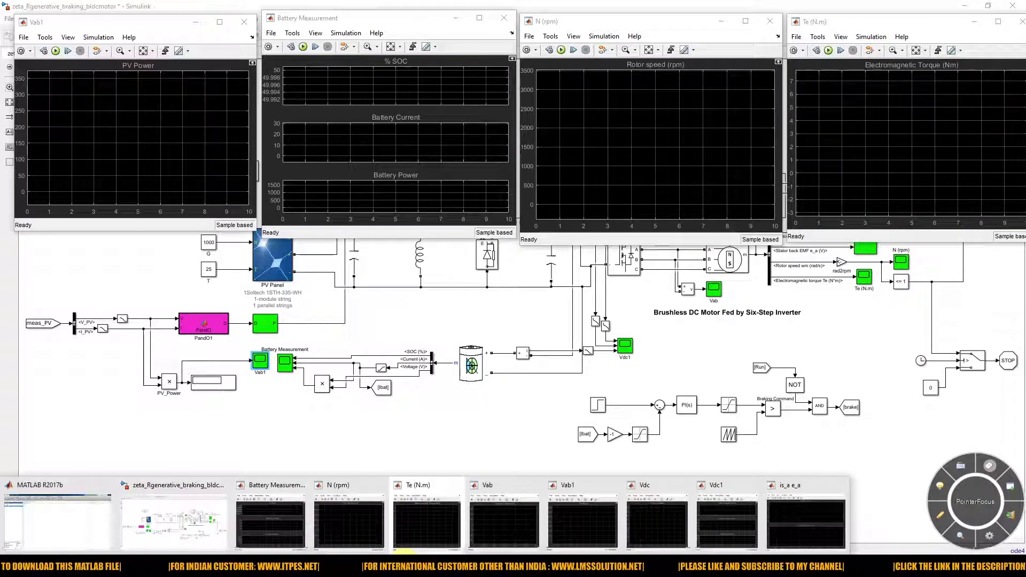
{"action": "left_click", "coordinate": [721, 537]}
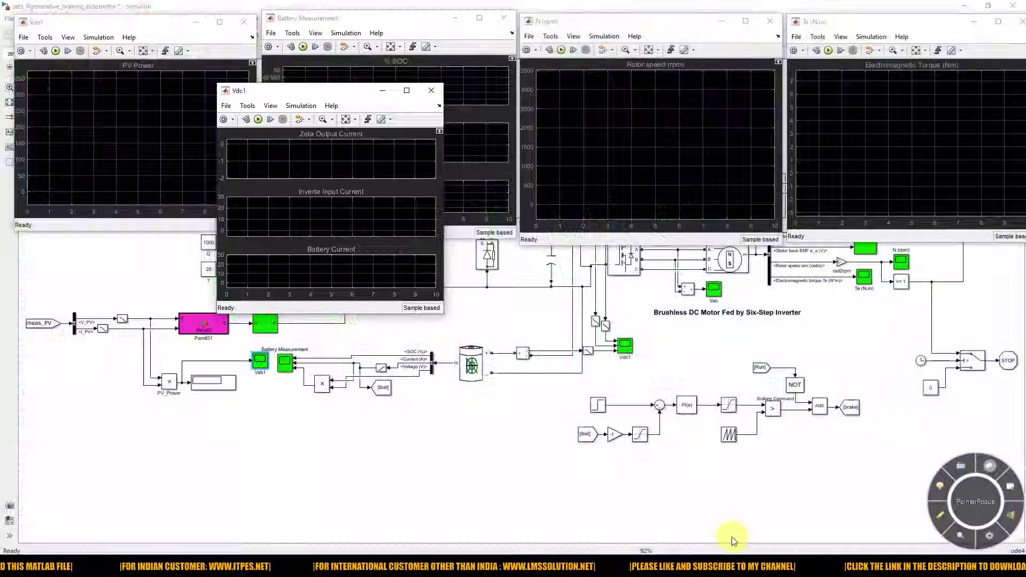
{"action": "left_click_drag", "start_coordinate": [351, 98], "coordinate": [510, 269]}
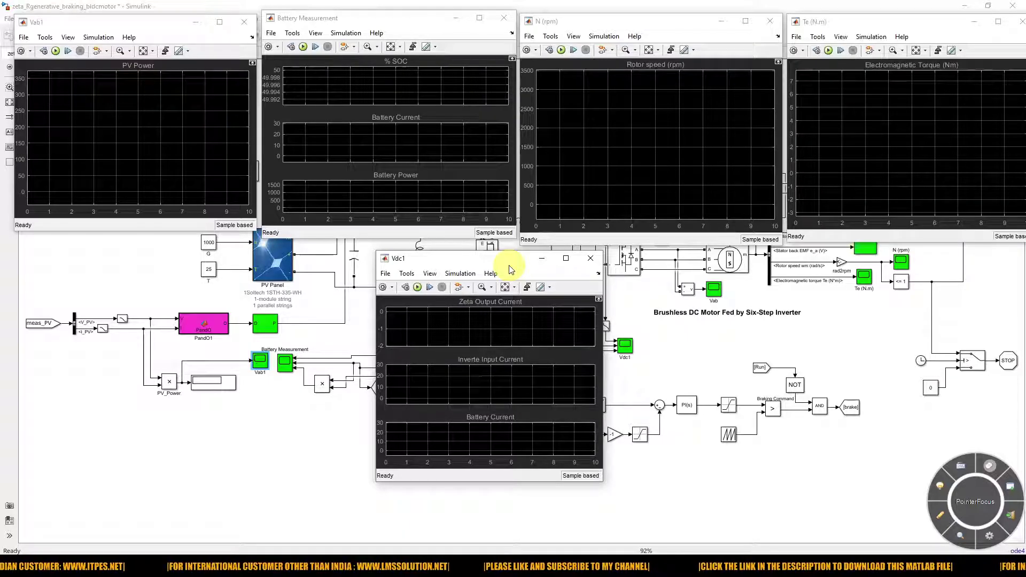
{"action": "left_click_drag", "start_coordinate": [427, 259], "coordinate": [408, 252]}
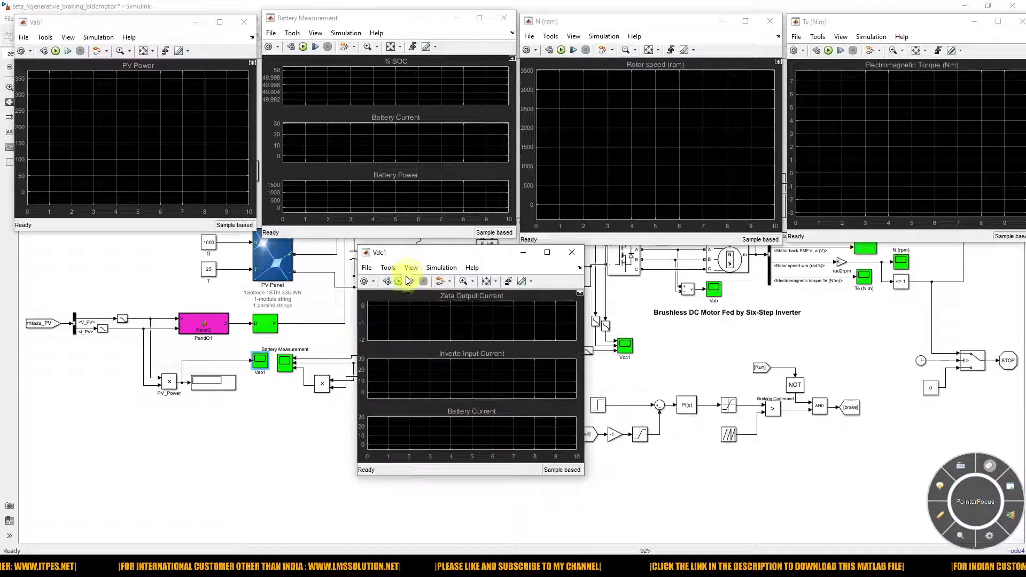
Run the simulation and scale the Vdc1 scope's axes to fit its current signals.
{"action": "left_click", "coordinate": [398, 281]}
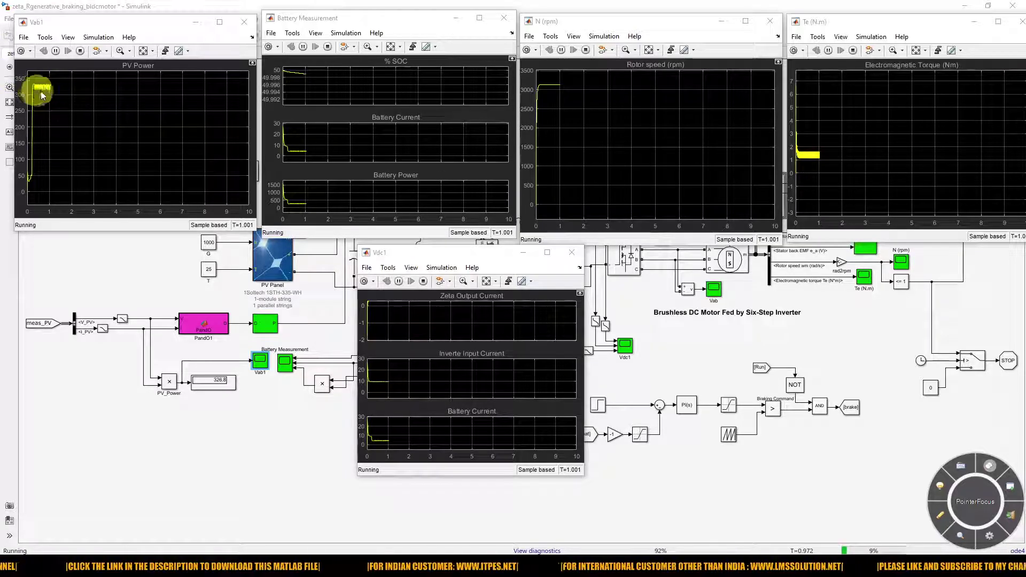
{"action": "key", "text": "F12"}
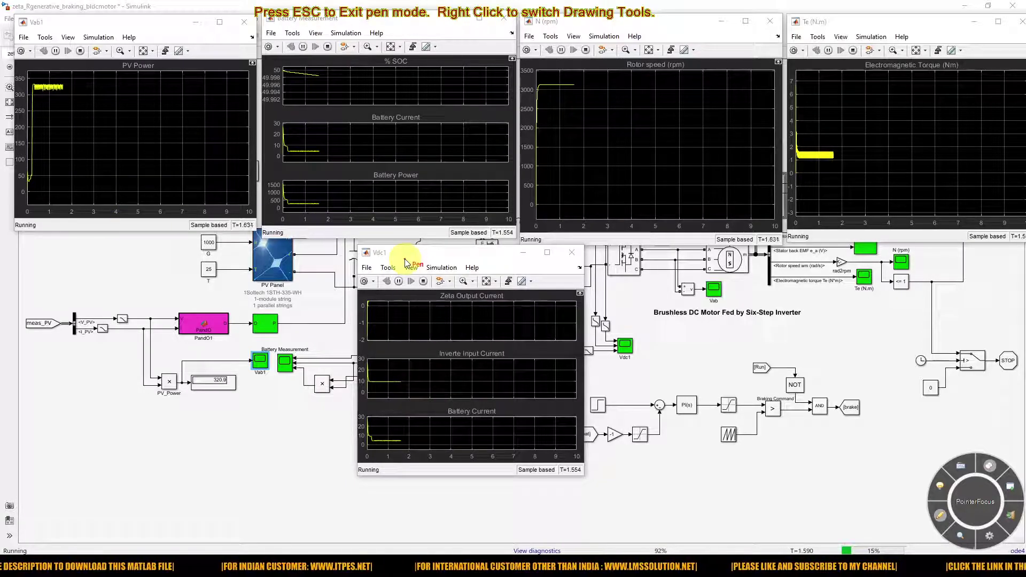
{"action": "key", "text": "Escape"}
{"action": "left_click", "coordinate": [486, 281]}
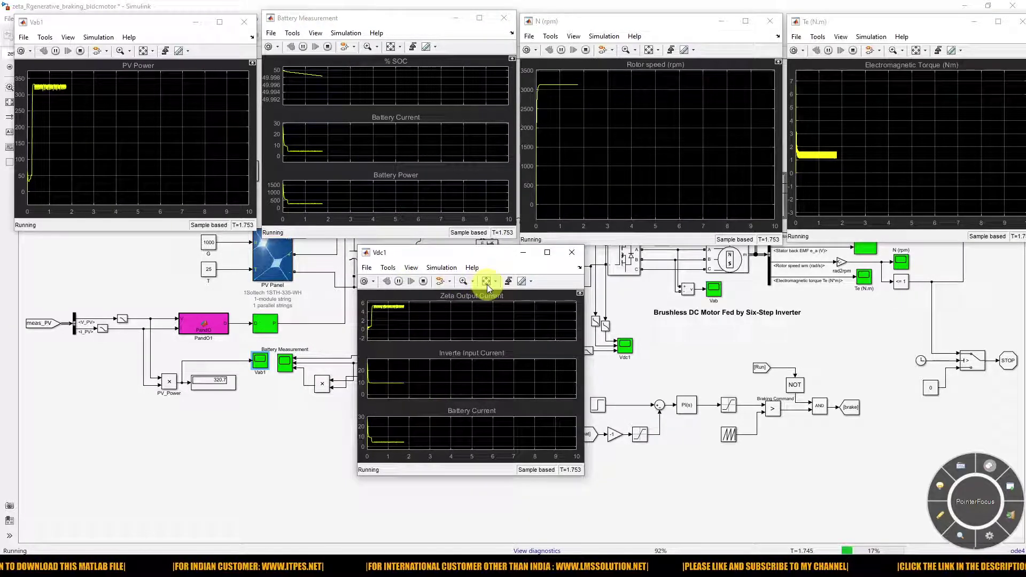
Circle the Zeta output current, the battery current and the electromagnetic torque's negative dip at 5 s with the annotation pen.
{"action": "key", "text": "F10"}
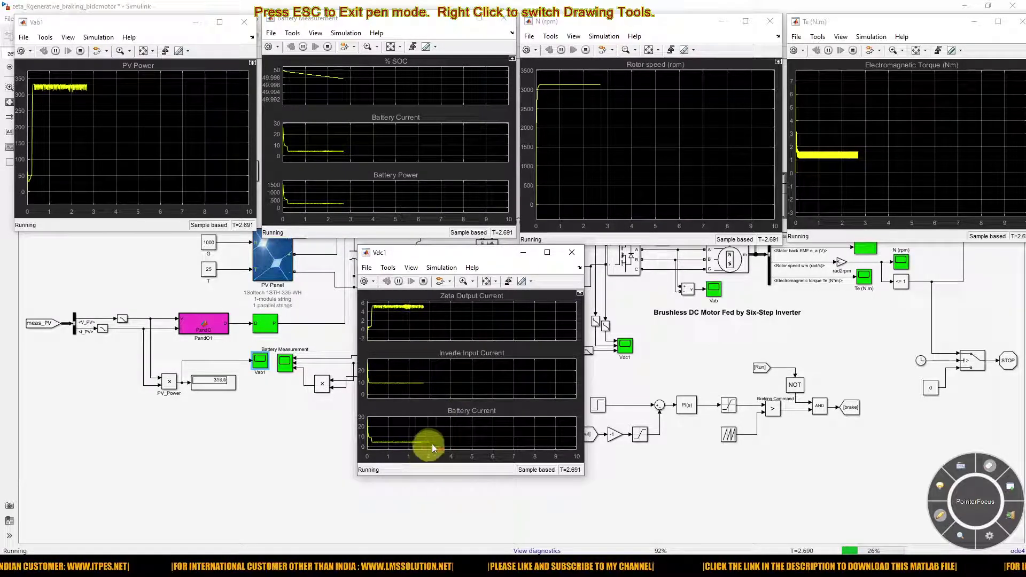
{"action": "mouse_move", "coordinate": [412, 317]}
{"action": "left_mouse_down"}
{"action": "mouse_move", "coordinate": [446, 311]}
{"action": "mouse_move", "coordinate": [436, 293]}
{"action": "left_mouse_up"}
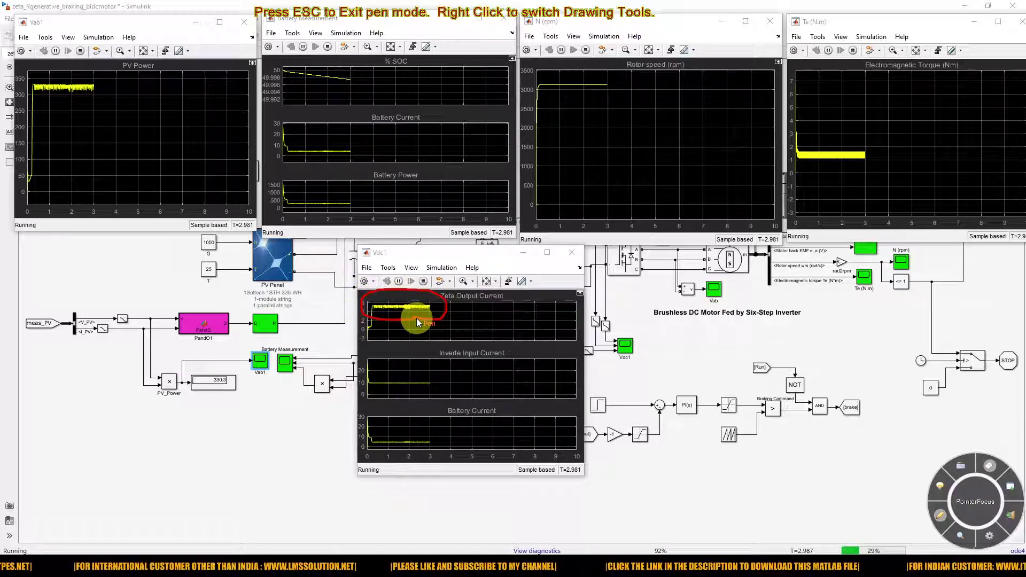
{"action": "left_click_drag", "start_coordinate": [434, 435], "coordinate": [375, 430]}
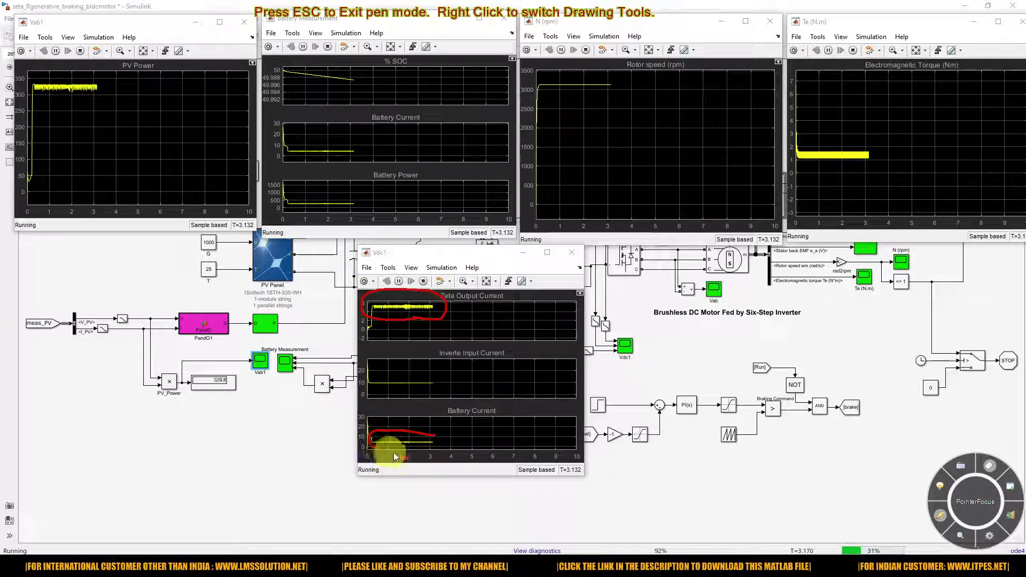
{"action": "left_click_drag", "start_coordinate": [435, 445], "coordinate": [437, 441]}
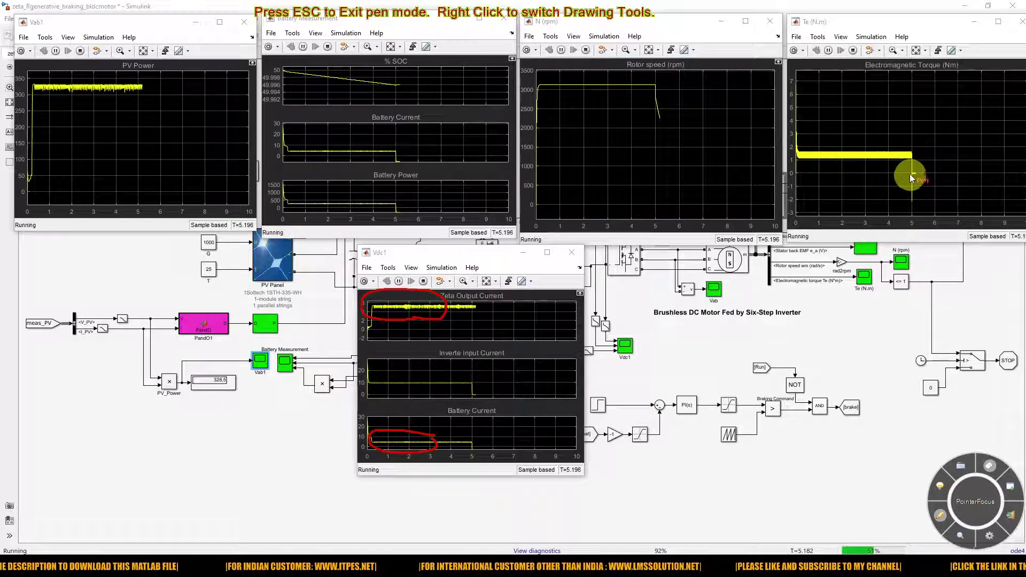
{"action": "left_click_drag", "start_coordinate": [914, 222], "coordinate": [921, 181]}
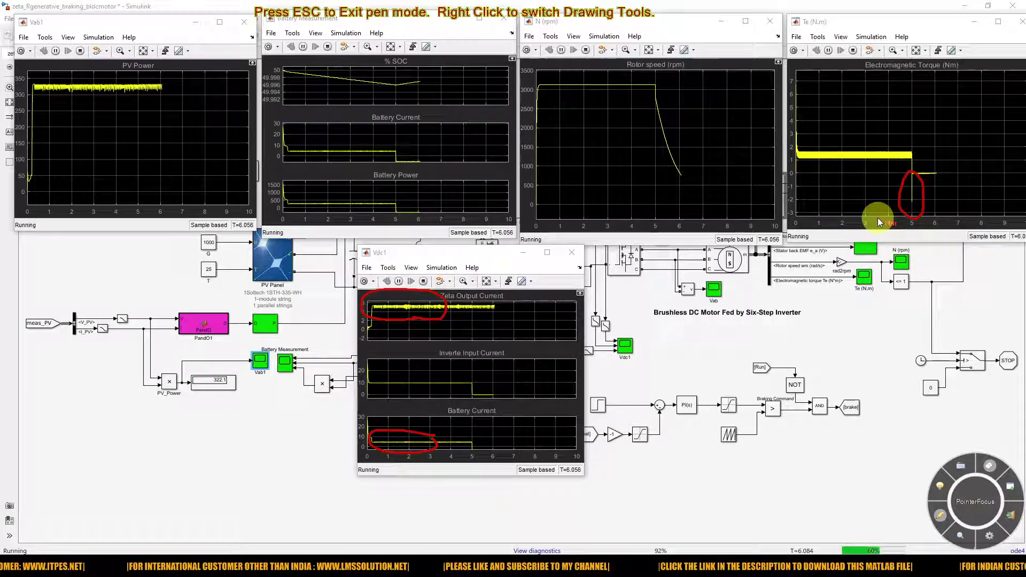
{"action": "key", "text": "Escape"}
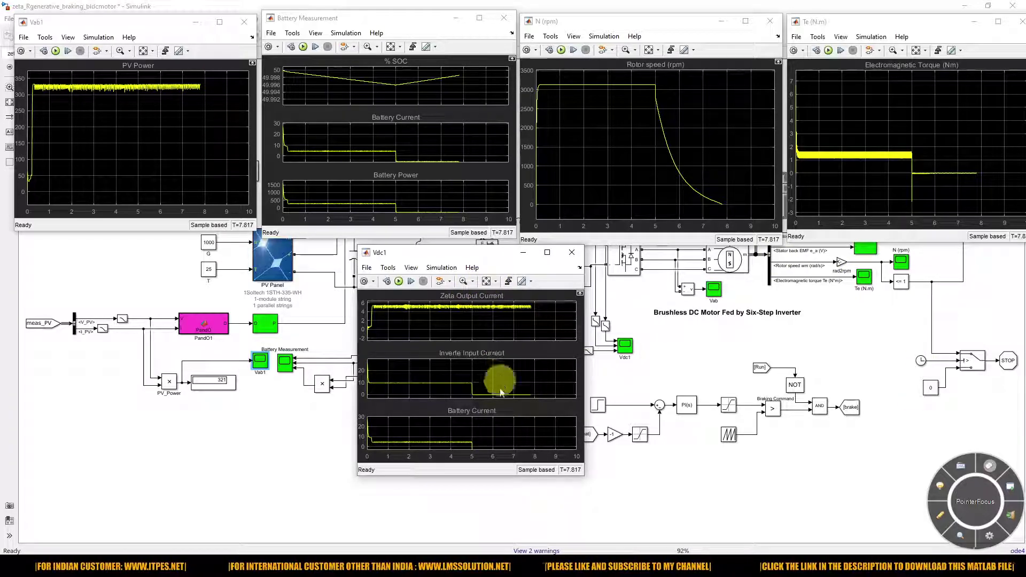
Rescale the Vdc1 axes to the full run, then mark the battery current after 5 s and the PV Power trace with the pen.
{"action": "key", "text": "ctrl+a"}
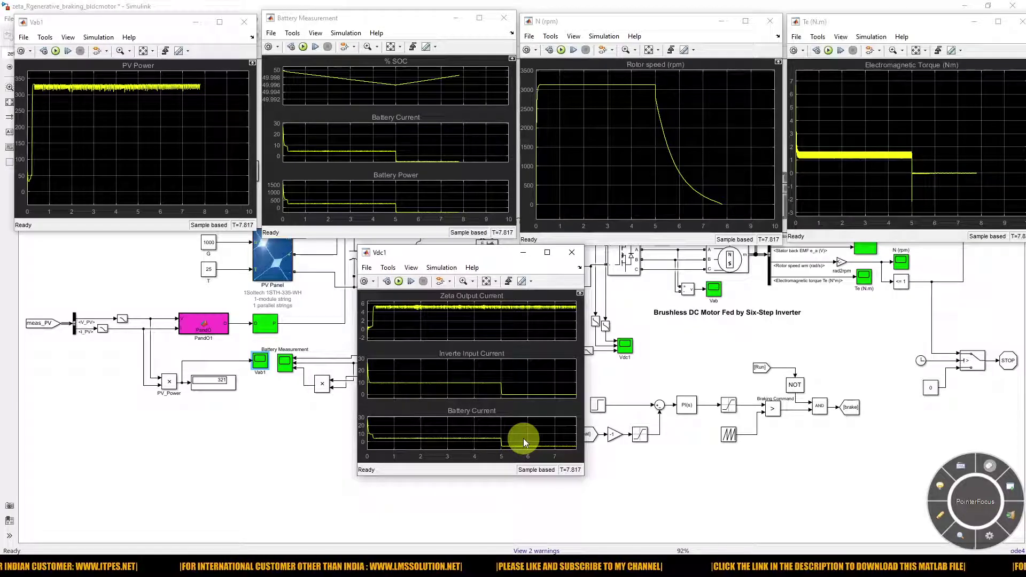
{"action": "key", "text": "F9"}
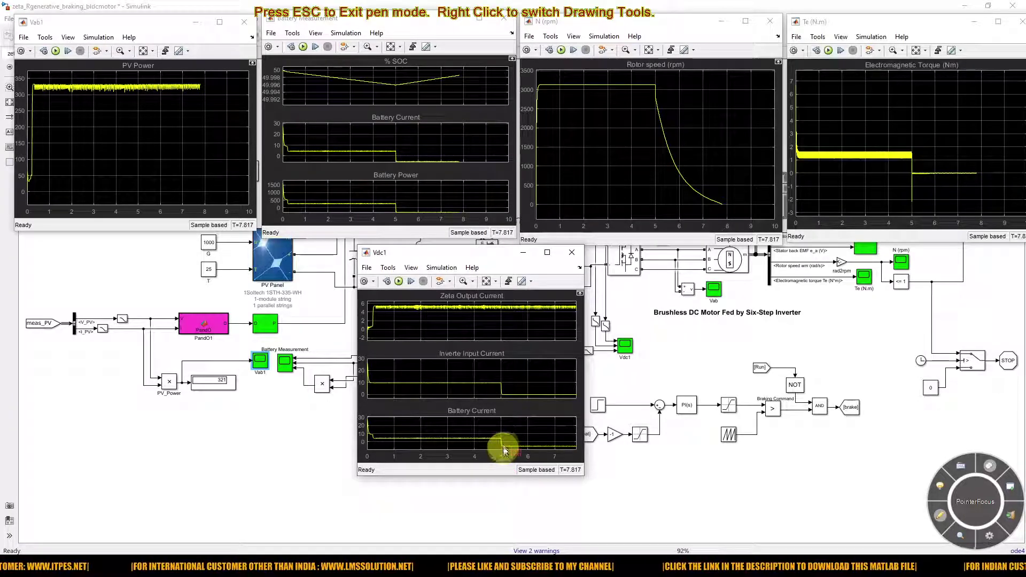
{"action": "mouse_move", "coordinate": [502, 442]}
{"action": "left_mouse_down"}
{"action": "mouse_move", "coordinate": [577, 448]}
{"action": "mouse_move", "coordinate": [501, 441]}
{"action": "left_mouse_up"}
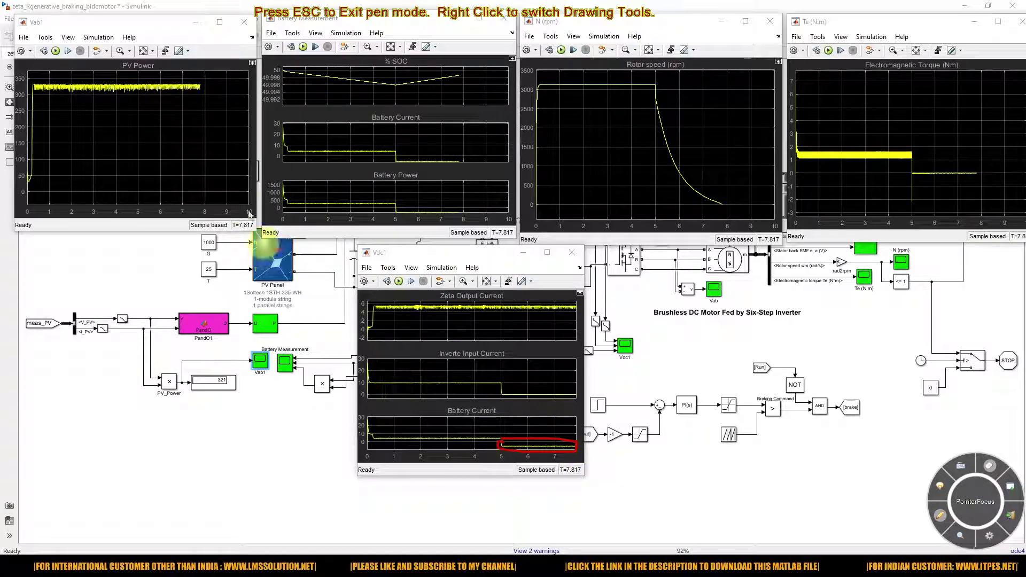
{"action": "mouse_move", "coordinate": [182, 92]}
{"action": "left_mouse_down"}
{"action": "mouse_move", "coordinate": [184, 126]}
{"action": "mouse_move", "coordinate": [189, 99]}
{"action": "left_mouse_up"}
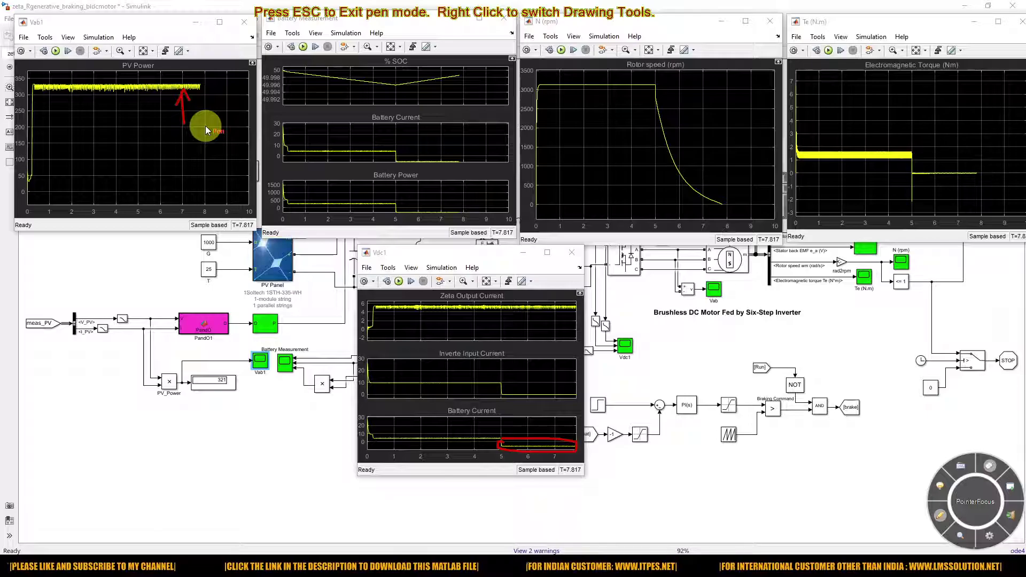
{"action": "key", "text": "Escape"}
Fit the Battery Measurement scope's axes to its data and trace the falling and rising parts of the % SOC curve with the pen.
{"action": "left_click", "coordinate": [390, 46]}
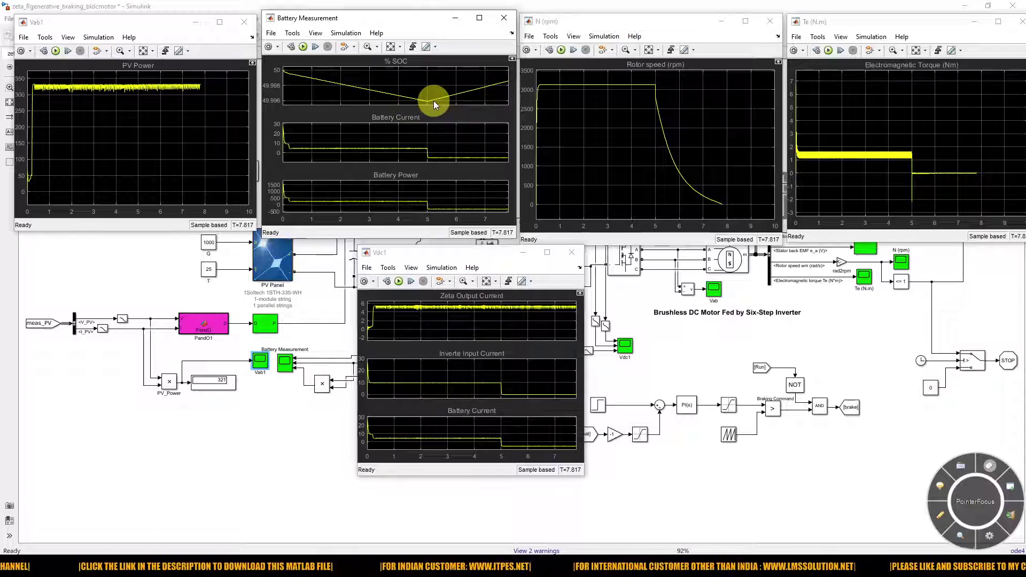
{"action": "key", "text": "F12"}
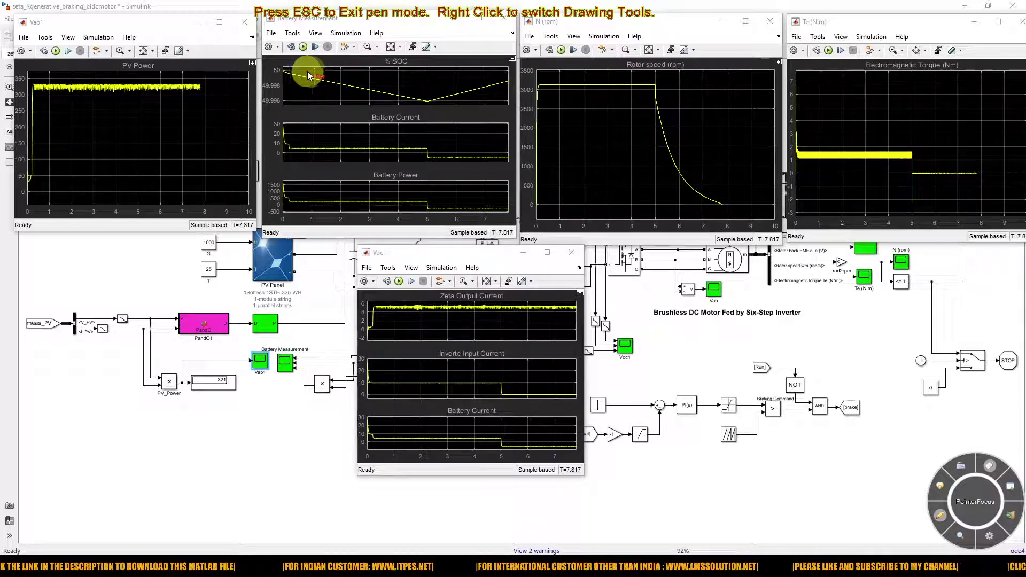
{"action": "left_click_drag", "start_coordinate": [357, 84], "coordinate": [398, 93]}
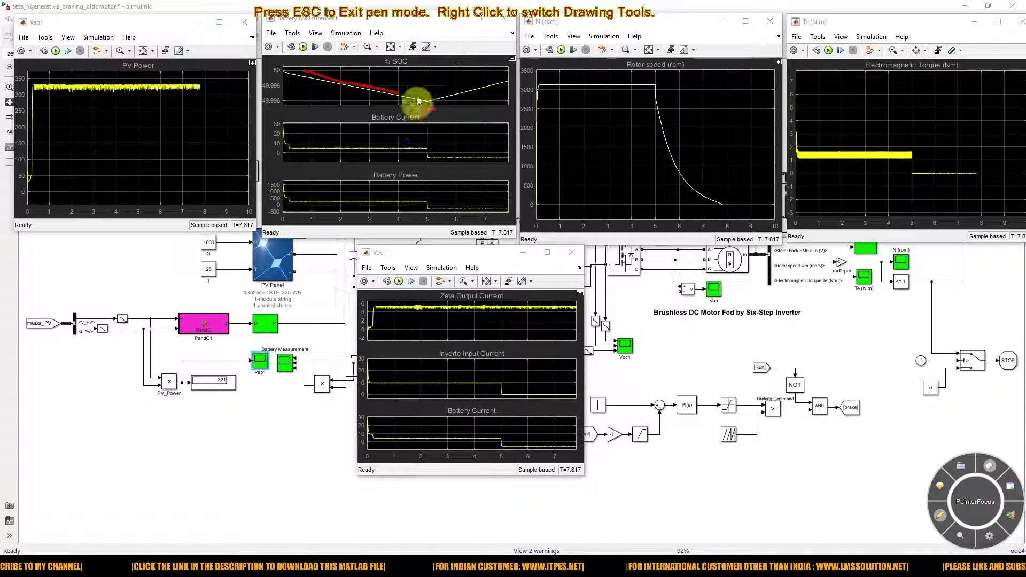
{"action": "left_click_drag", "start_coordinate": [428, 98], "coordinate": [485, 77]}
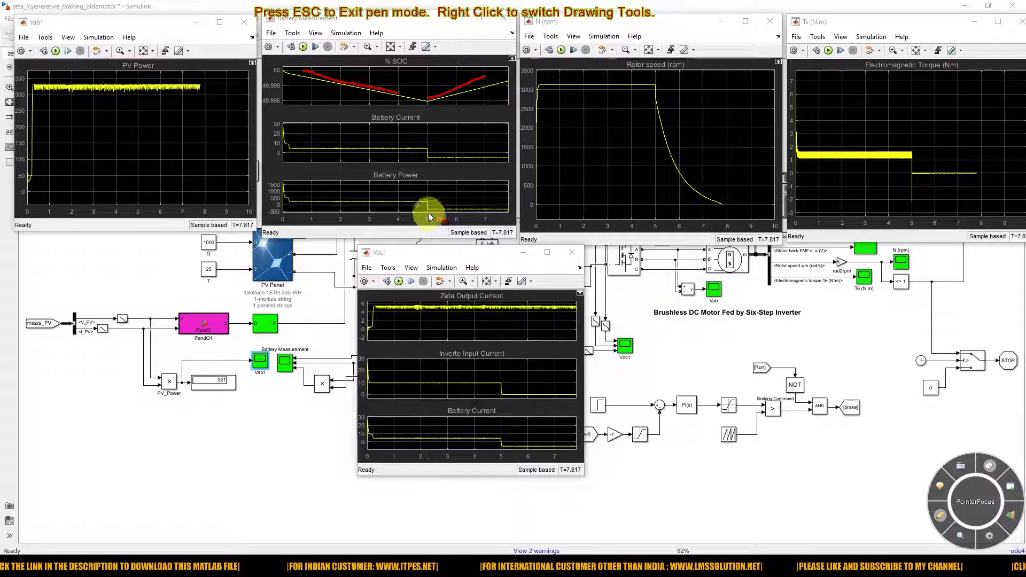
{"action": "key", "text": "Escape"}
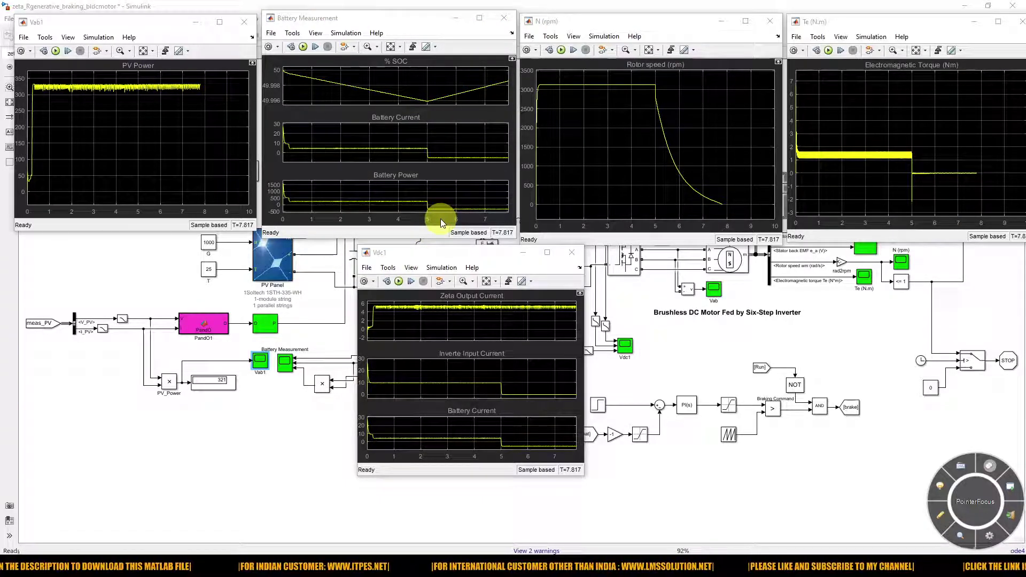
Return to the model and set the PV panel's irradiance constant G to 10.
{"action": "left_click", "coordinate": [154, 280]}
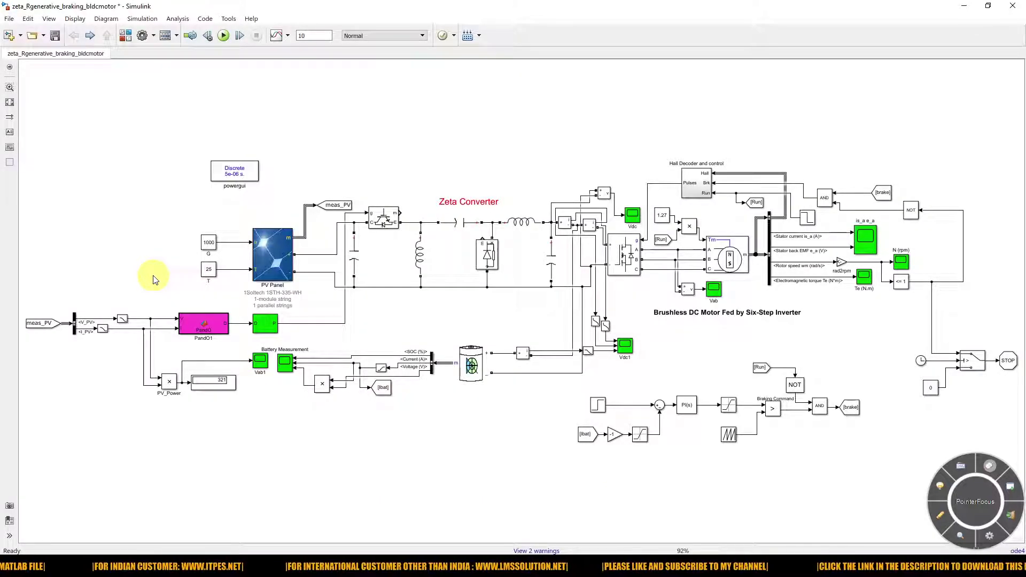
{"action": "double_click", "coordinate": [209, 243]}
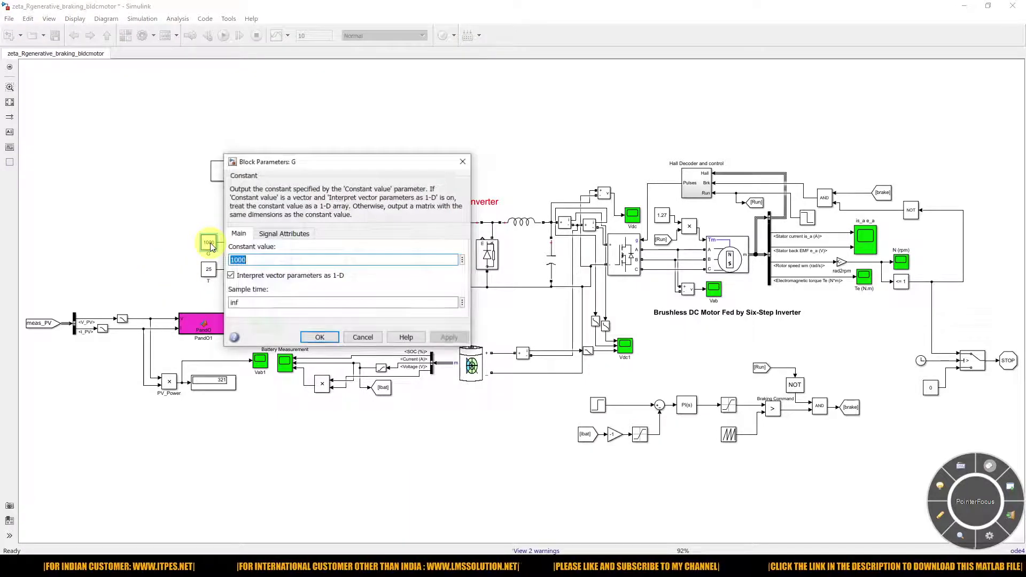
{"action": "type", "text": "10"}
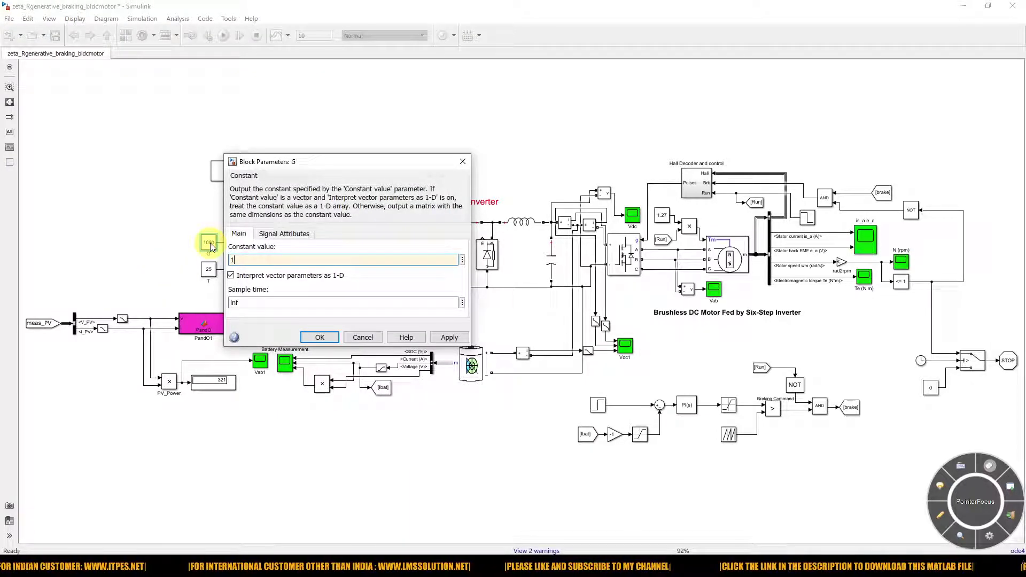
{"action": "left_click", "coordinate": [319, 337]}
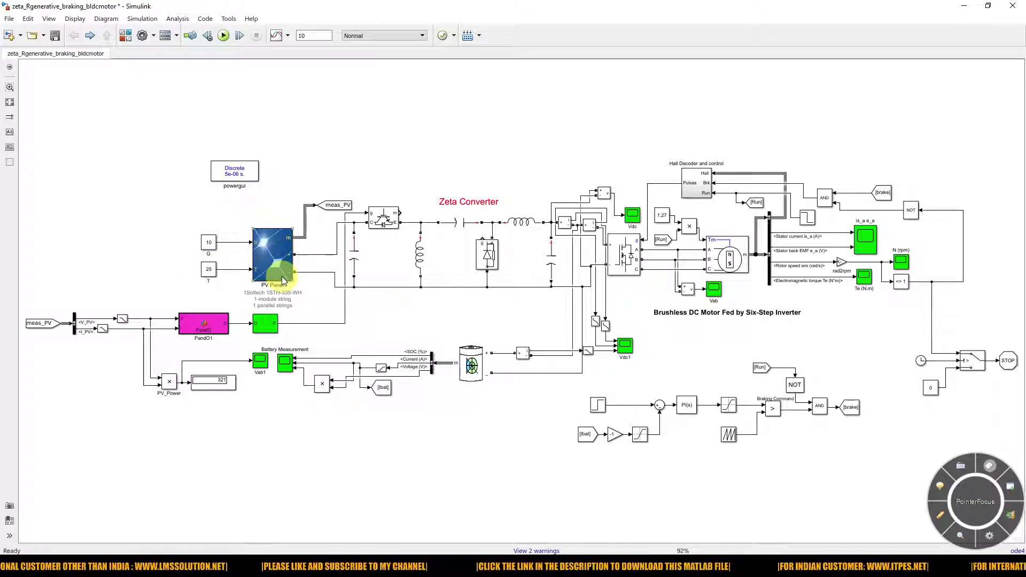
Point out the battery block and the brushless DC motor block in the model.
{"action": "left_click", "coordinate": [490, 356]}
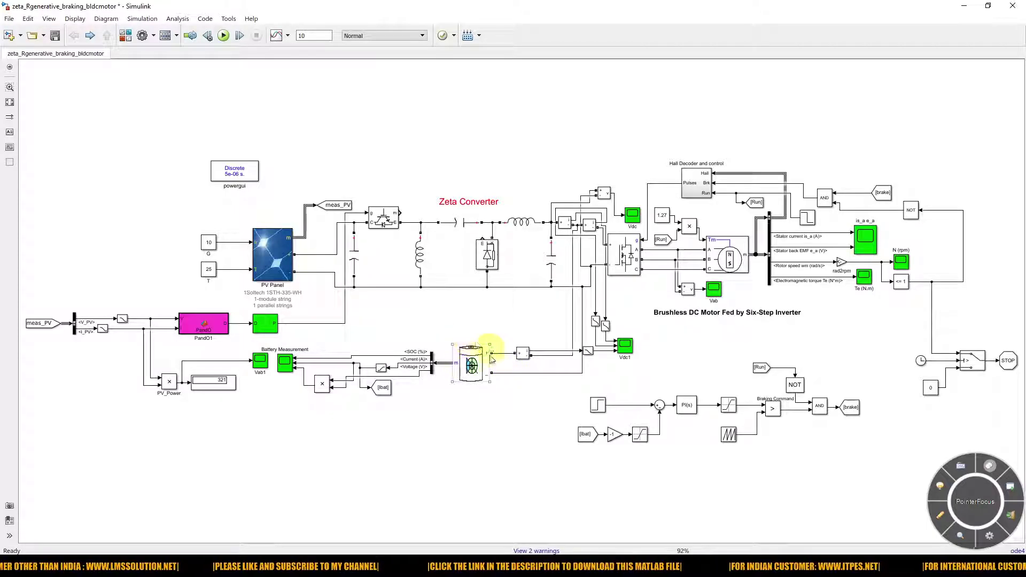
{"action": "left_click", "coordinate": [505, 366]}
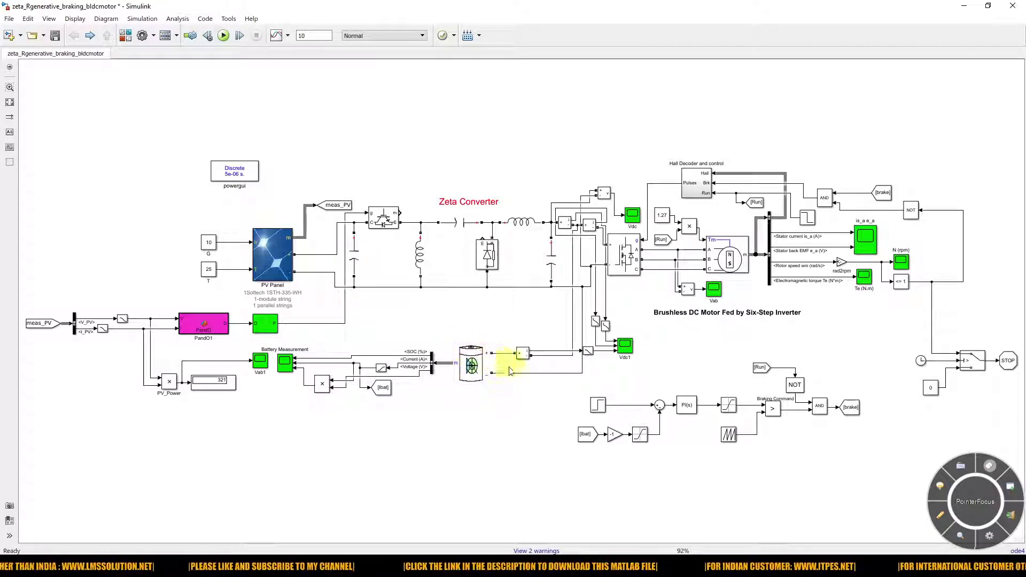
{"action": "left_click", "coordinate": [711, 270]}
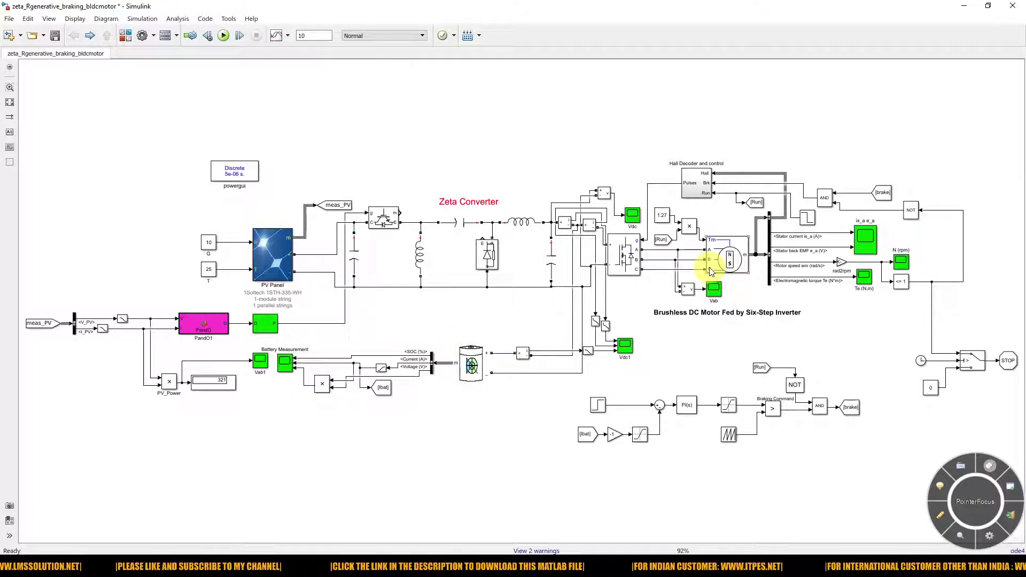
{"action": "left_click", "coordinate": [631, 298]}
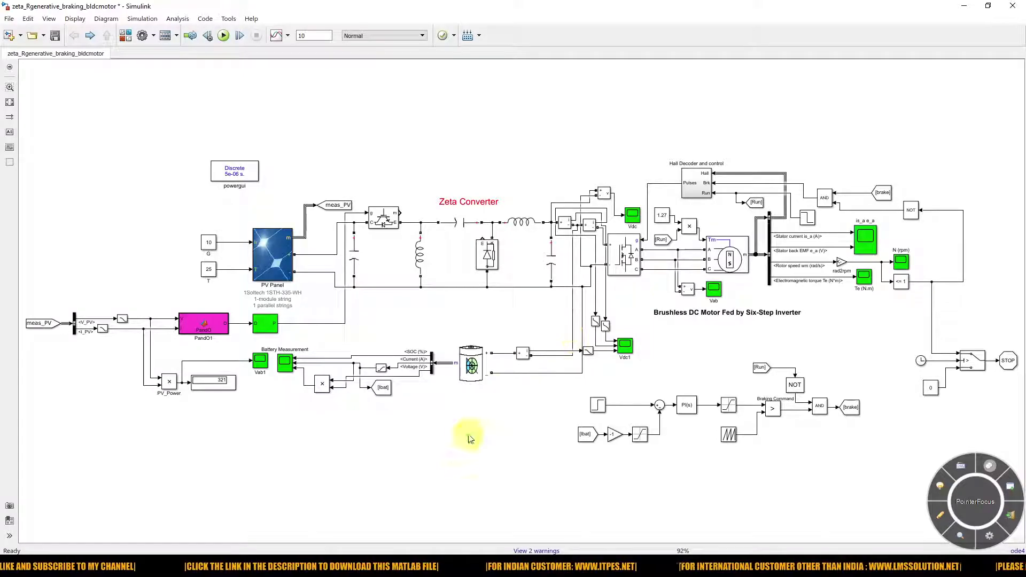
Bring up the Battery Measurement, N (rpm), Te (N.m) and Vab1 scopes, and minimize the Vab scope.
{"action": "left_click", "coordinate": [292, 521]}
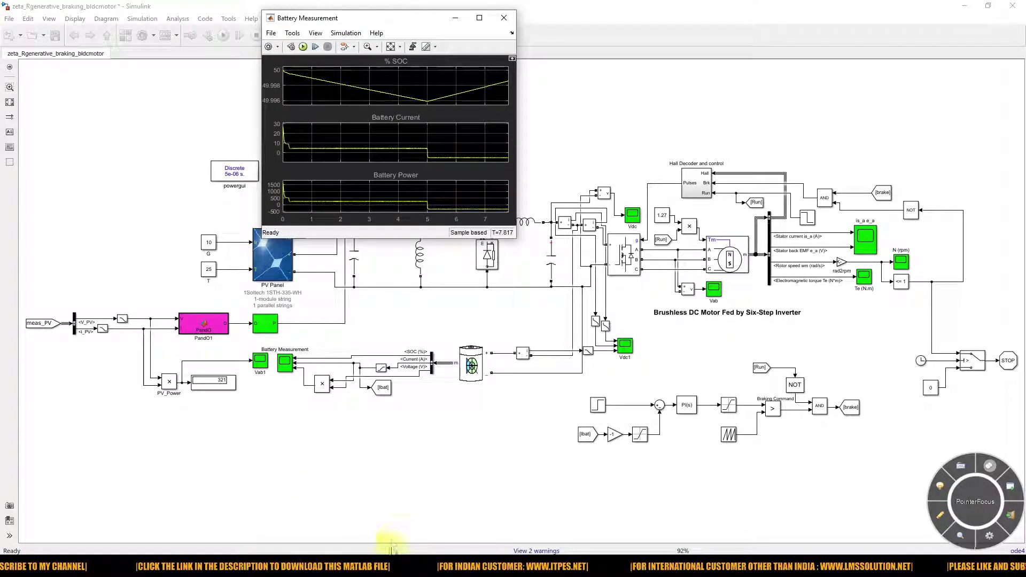
{"action": "left_click", "coordinate": [349, 521]}
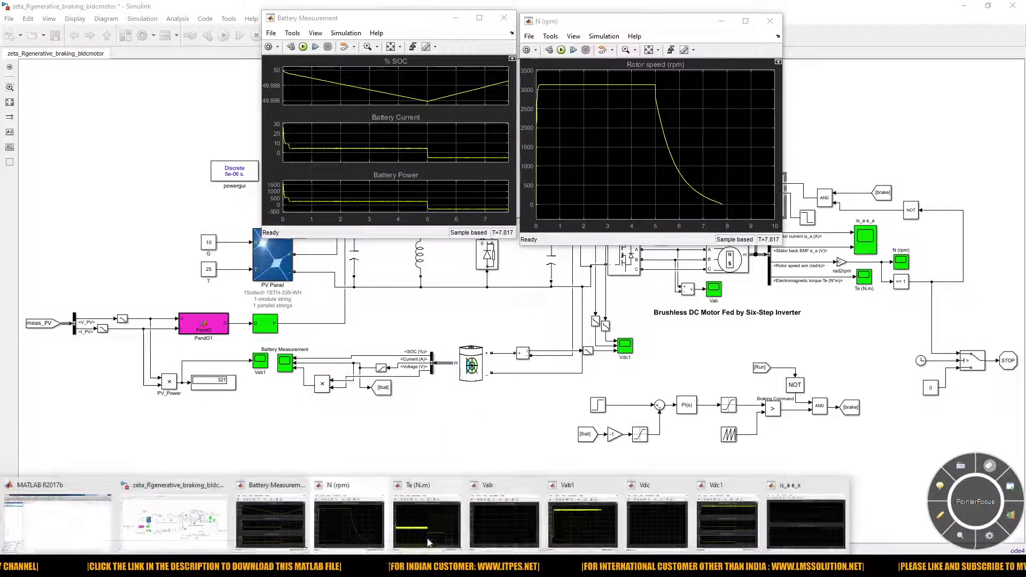
{"action": "left_click", "coordinate": [427, 534]}
{"action": "left_click", "coordinate": [492, 529]}
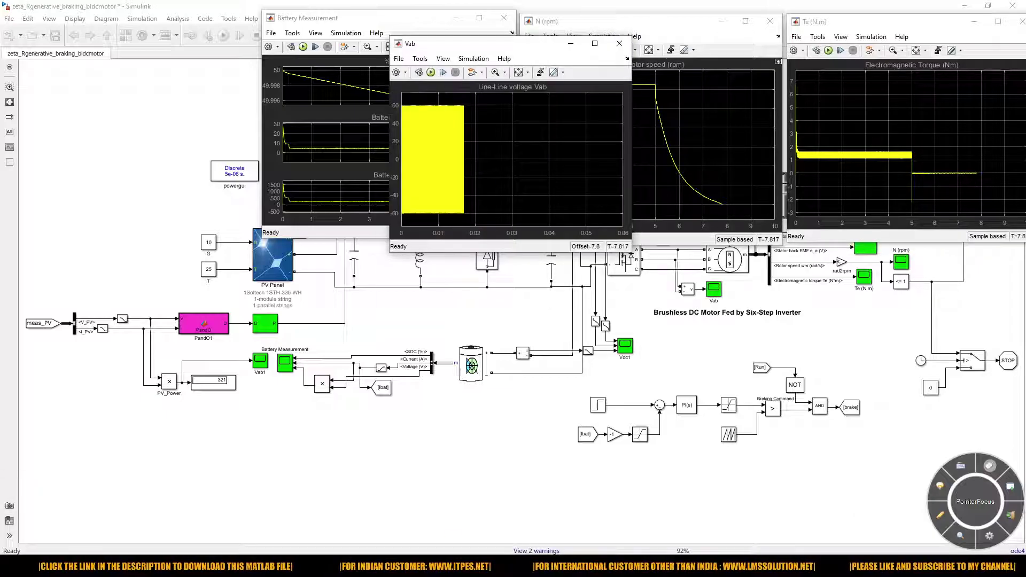
{"action": "mouse_move", "coordinate": [534, 543]}
{"action": "left_click", "coordinate": [484, 534]}
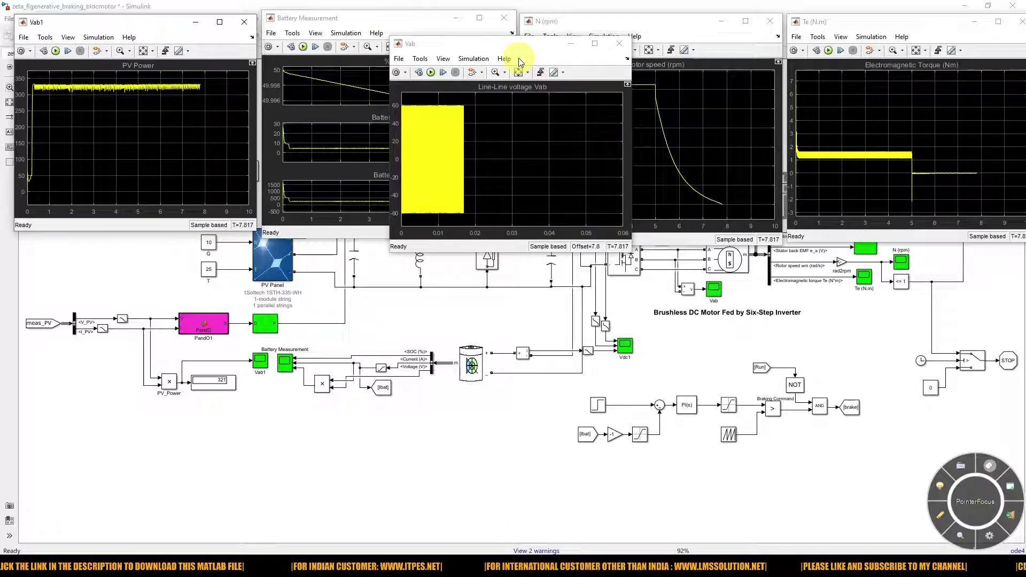
{"action": "left_click", "coordinate": [570, 43]}
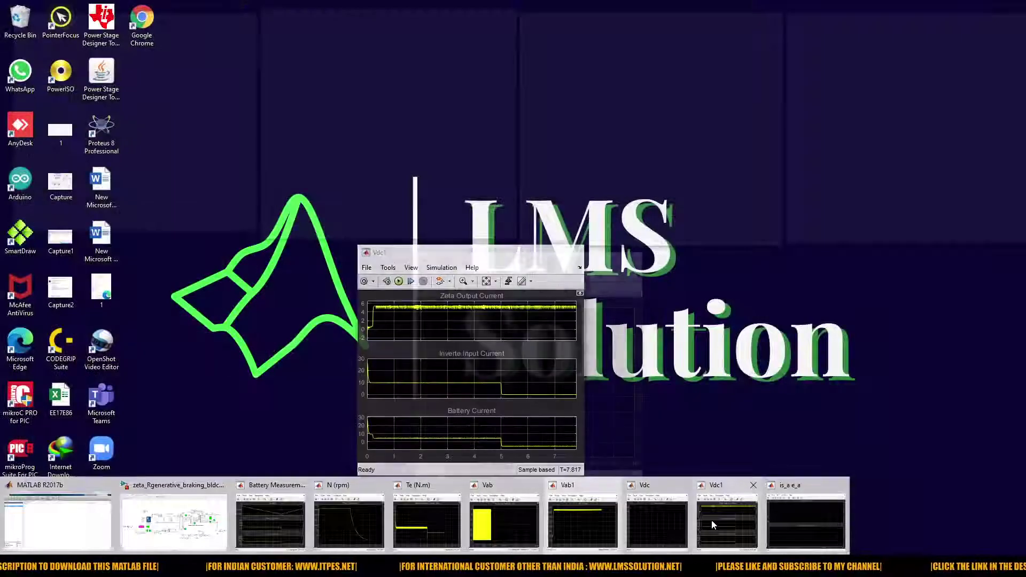
Bring up the Vdc1 scope, place it just below the Battery Measurement scope and run the simulation.
{"action": "left_click", "coordinate": [657, 521]}
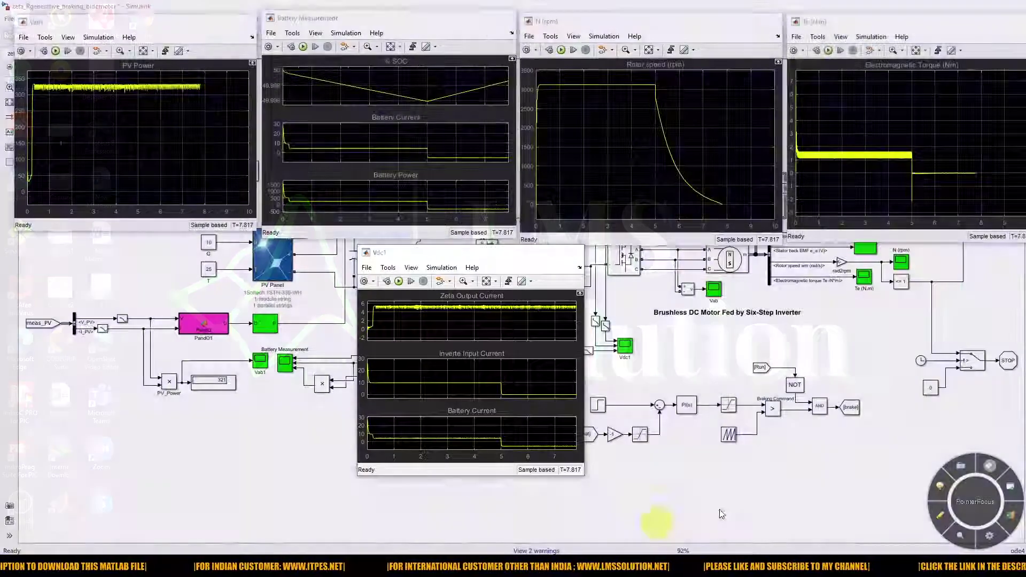
{"action": "left_click_drag", "start_coordinate": [470, 253], "coordinate": [452, 244]}
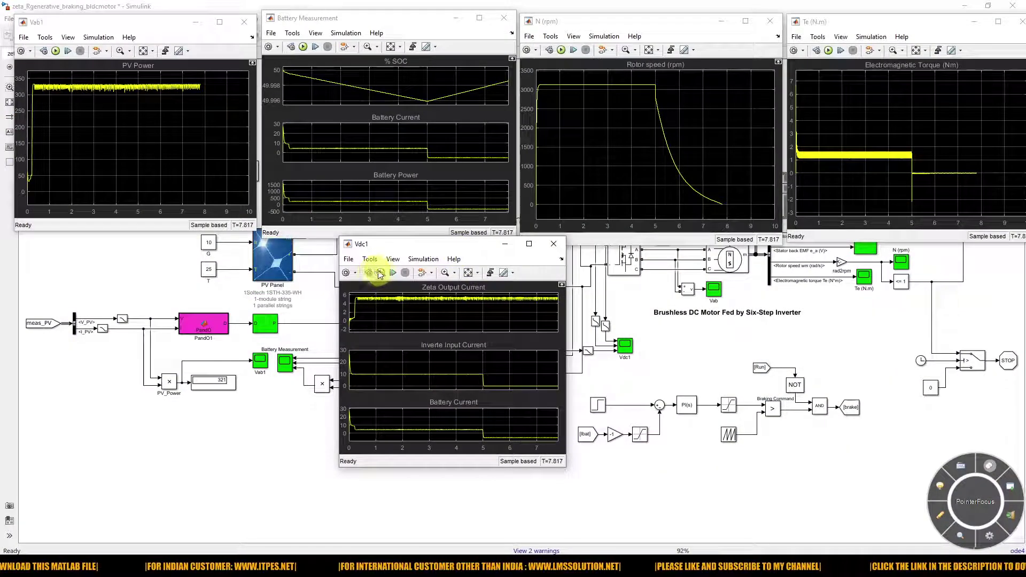
{"action": "left_click", "coordinate": [380, 273]}
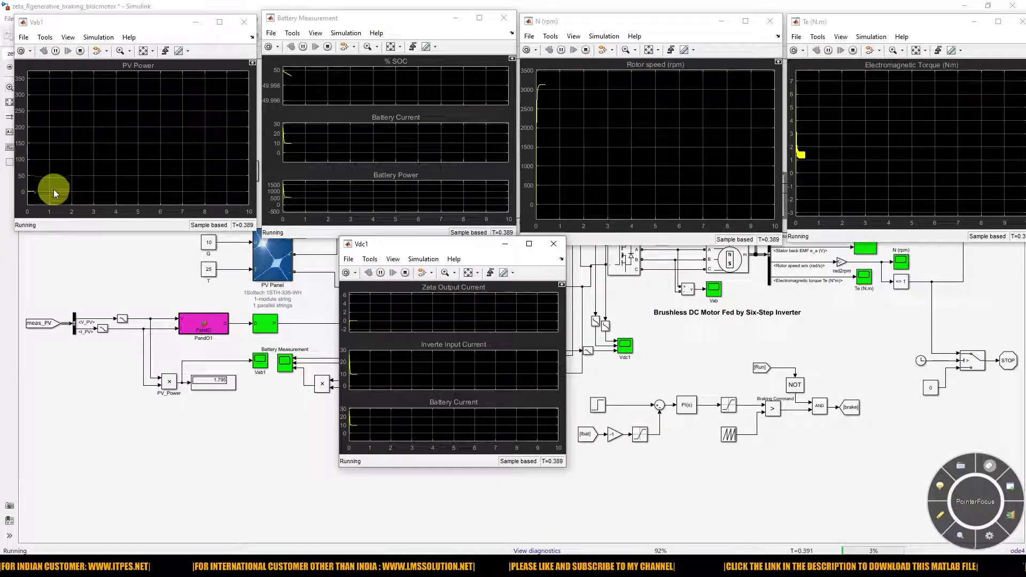
Circle the PV Power, Zeta Output Current, Battery Current, rotor speed and electromagnetic torque traces with the pen during the run, and clear the markings.
{"action": "key", "text": "F9"}
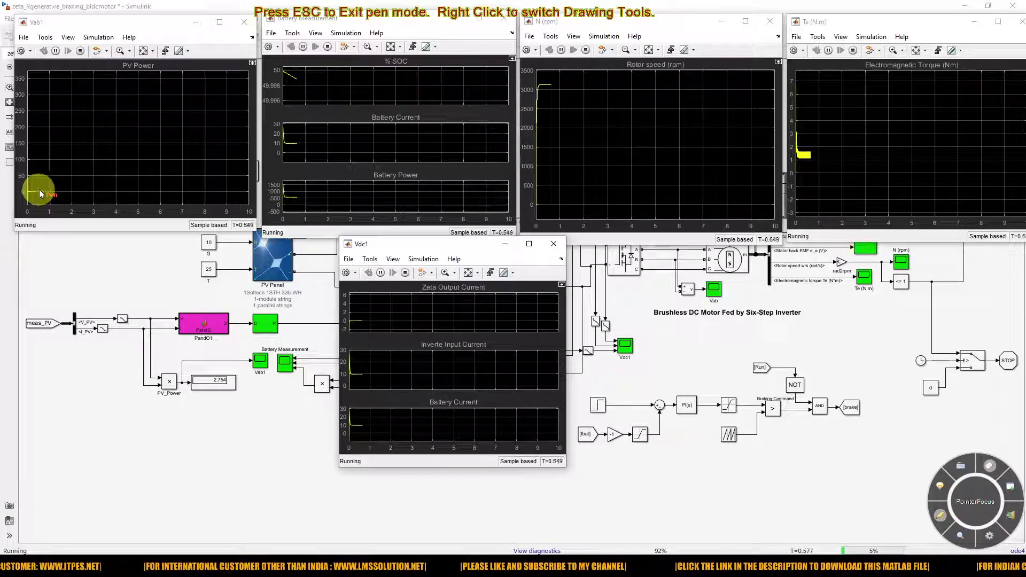
{"action": "mouse_move", "coordinate": [41, 183]}
{"action": "left_mouse_down"}
{"action": "mouse_move", "coordinate": [21, 196]}
{"action": "mouse_move", "coordinate": [37, 201]}
{"action": "mouse_move", "coordinate": [51, 181]}
{"action": "left_mouse_up"}
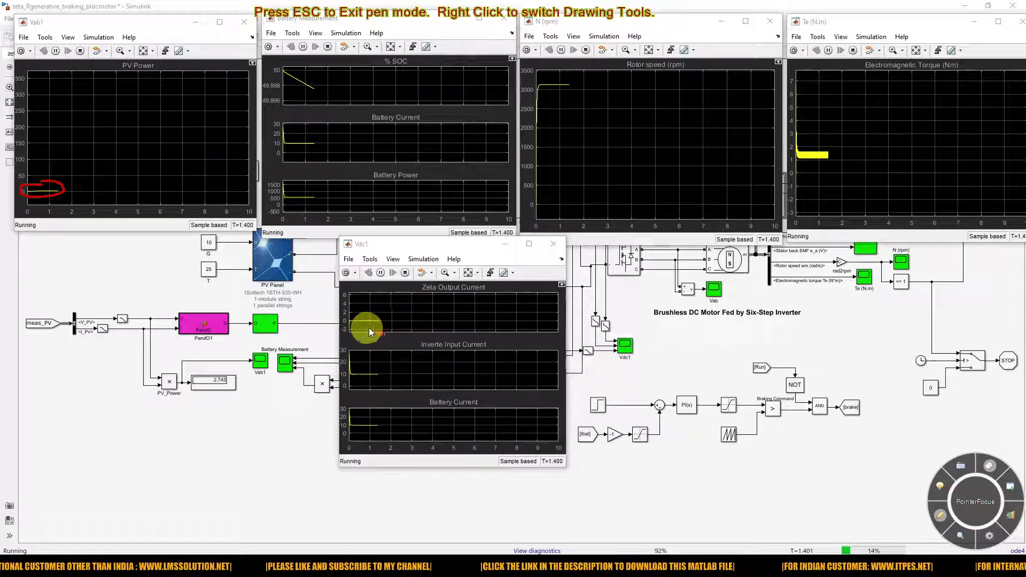
{"action": "mouse_move", "coordinate": [357, 331]}
{"action": "left_mouse_down"}
{"action": "mouse_move", "coordinate": [390, 322]}
{"action": "mouse_move", "coordinate": [383, 312]}
{"action": "mouse_move", "coordinate": [348, 322]}
{"action": "left_mouse_up"}
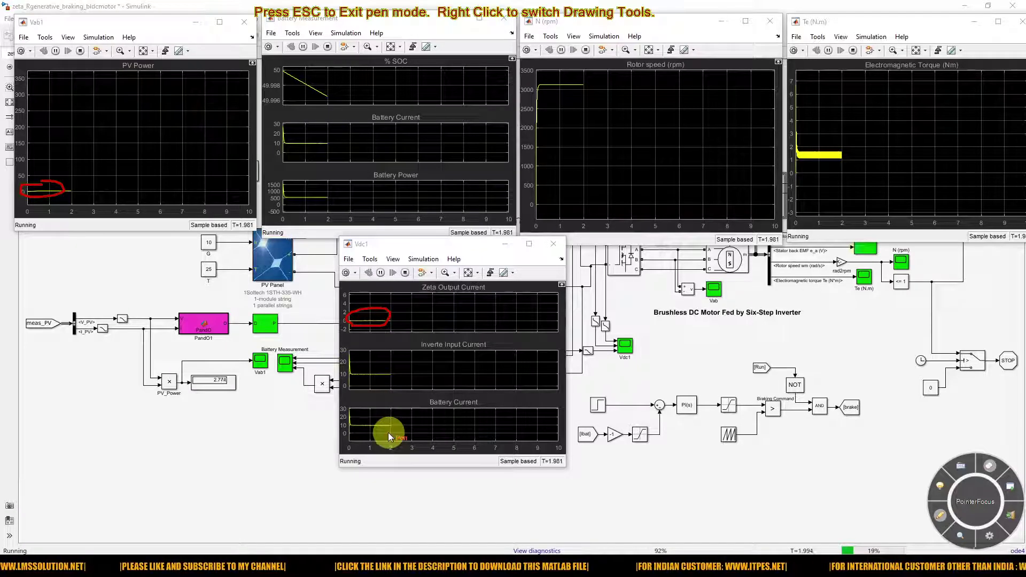
{"action": "mouse_move", "coordinate": [388, 422]}
{"action": "left_mouse_down"}
{"action": "mouse_move", "coordinate": [346, 426]}
{"action": "mouse_move", "coordinate": [363, 439]}
{"action": "mouse_move", "coordinate": [396, 439]}
{"action": "left_mouse_up"}
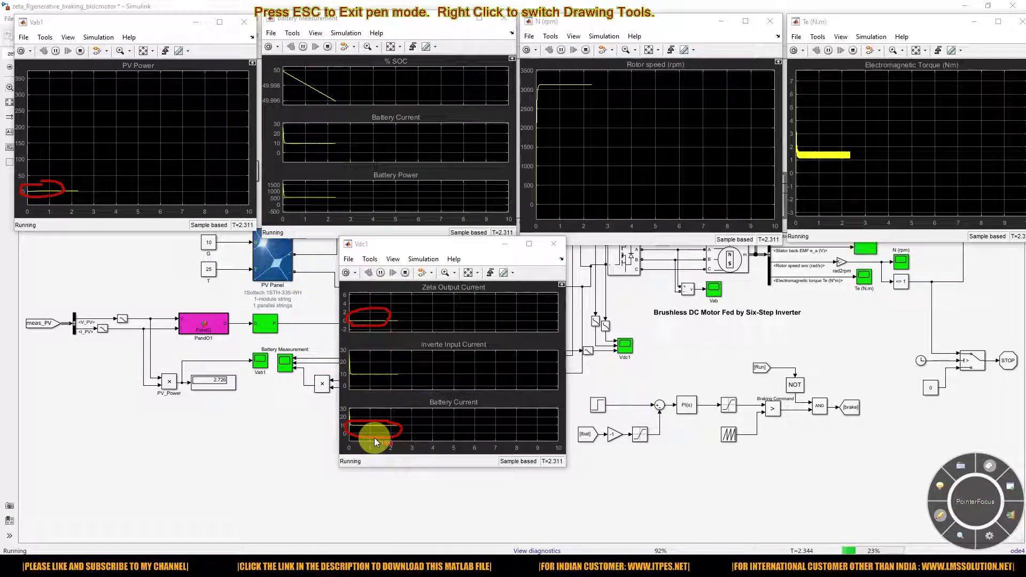
{"action": "mouse_move", "coordinate": [550, 92]}
{"action": "left_mouse_down"}
{"action": "mouse_move", "coordinate": [610, 92]}
{"action": "mouse_move", "coordinate": [594, 77]}
{"action": "mouse_move", "coordinate": [542, 89]}
{"action": "left_mouse_up"}
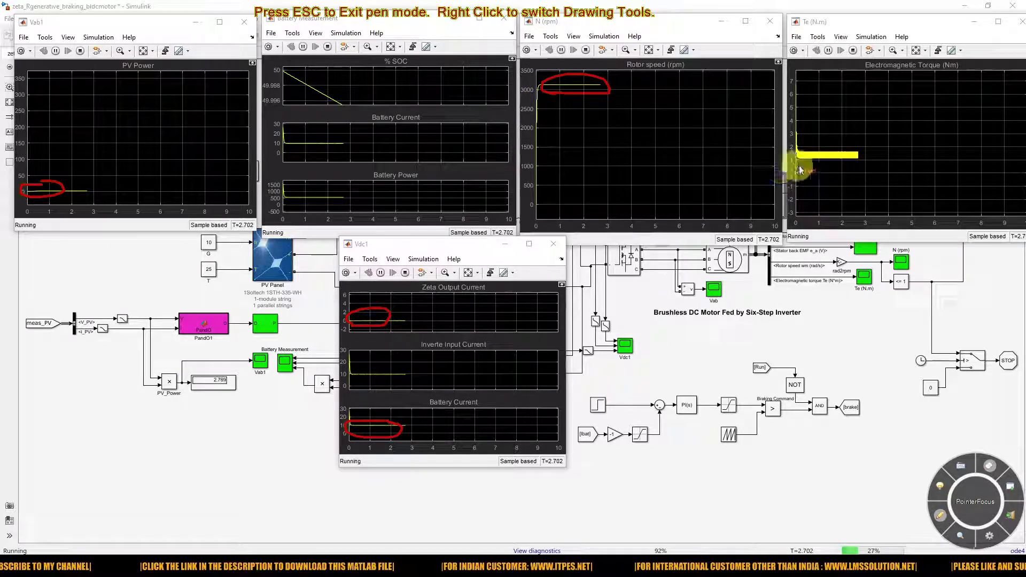
{"action": "mouse_move", "coordinate": [837, 140]}
{"action": "left_mouse_down"}
{"action": "mouse_move", "coordinate": [821, 169]}
{"action": "mouse_move", "coordinate": [833, 137]}
{"action": "left_mouse_up"}
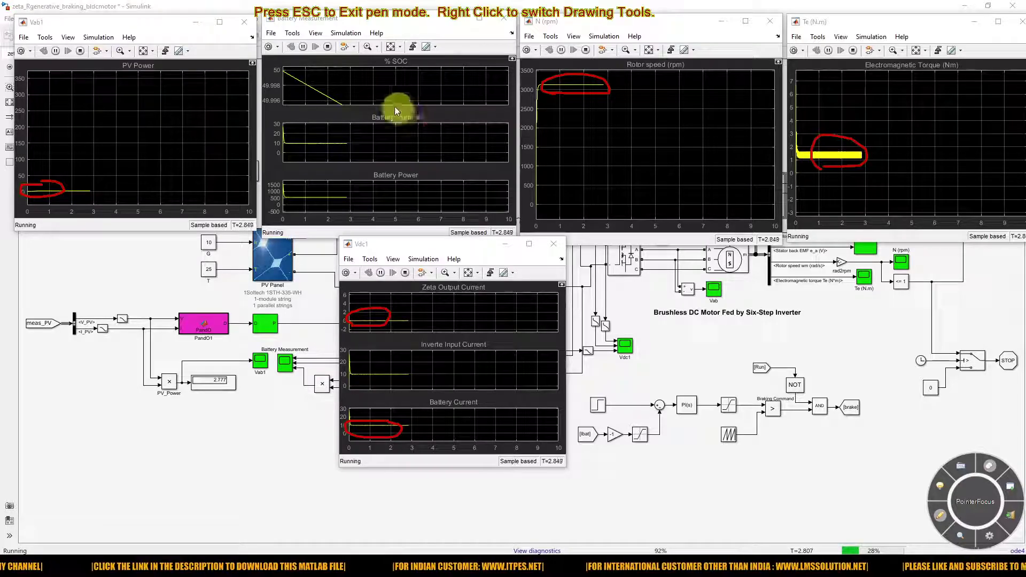
{"action": "key", "text": "Escape"}
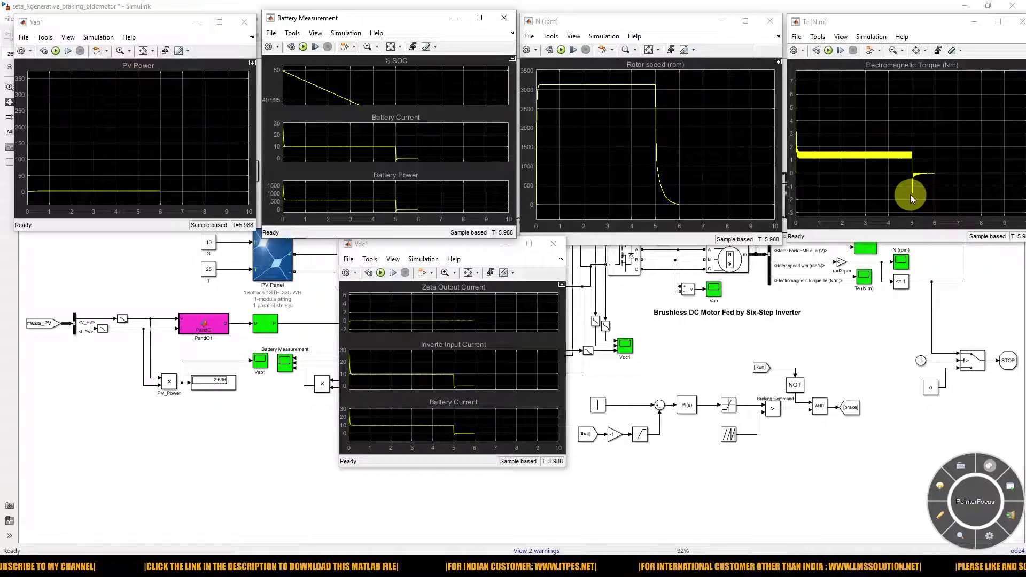
Fit the Battery Measurement scope's axes to the data of the finished run.
{"action": "left_click", "coordinate": [377, 47]}
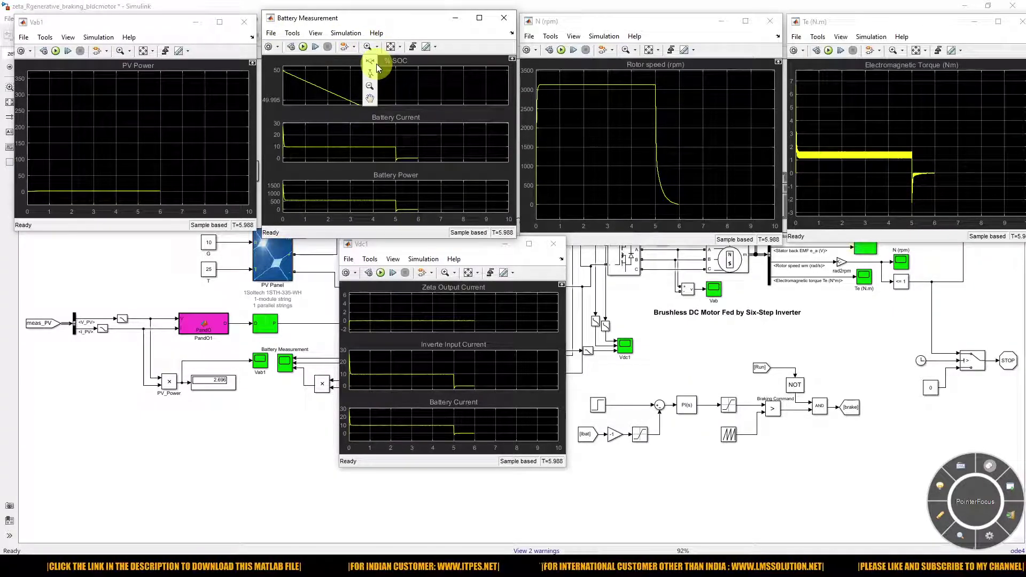
{"action": "left_click", "coordinate": [376, 64]}
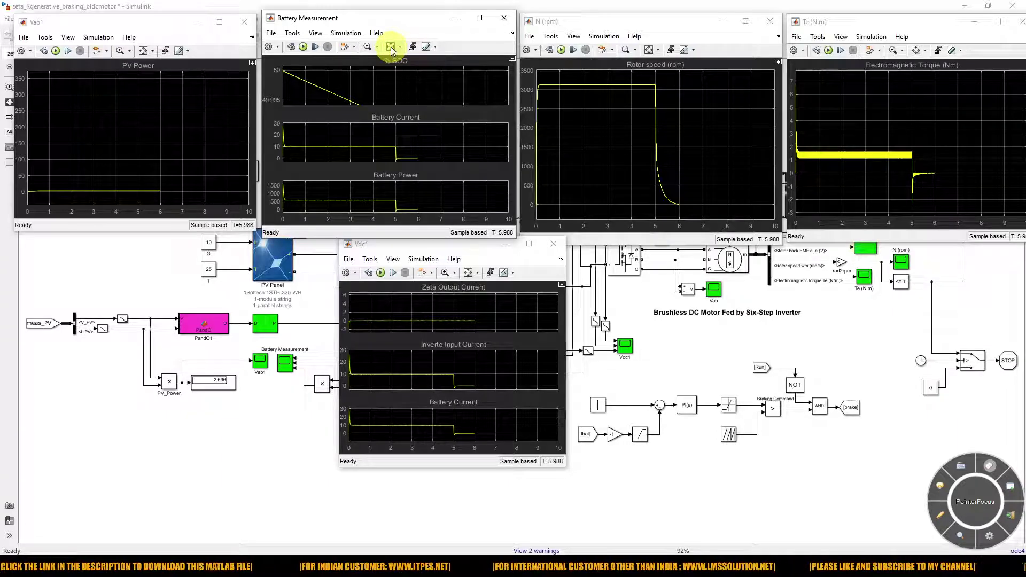
{"action": "left_click", "coordinate": [391, 47]}
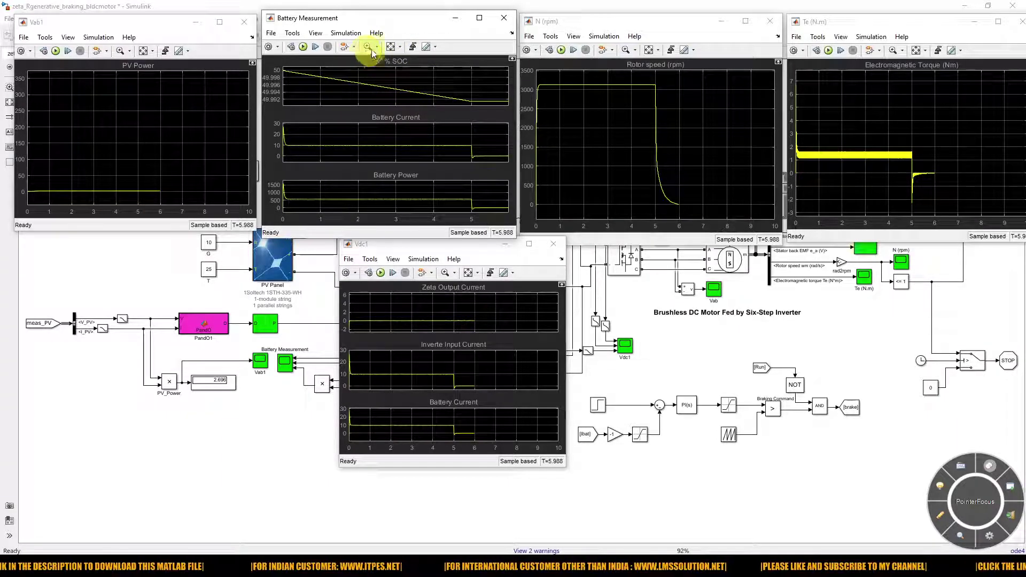
Zoom the % SOC plot vertically around the start of braking at about 5 s.
{"action": "left_click", "coordinate": [377, 47]}
{"action": "left_click", "coordinate": [369, 75]}
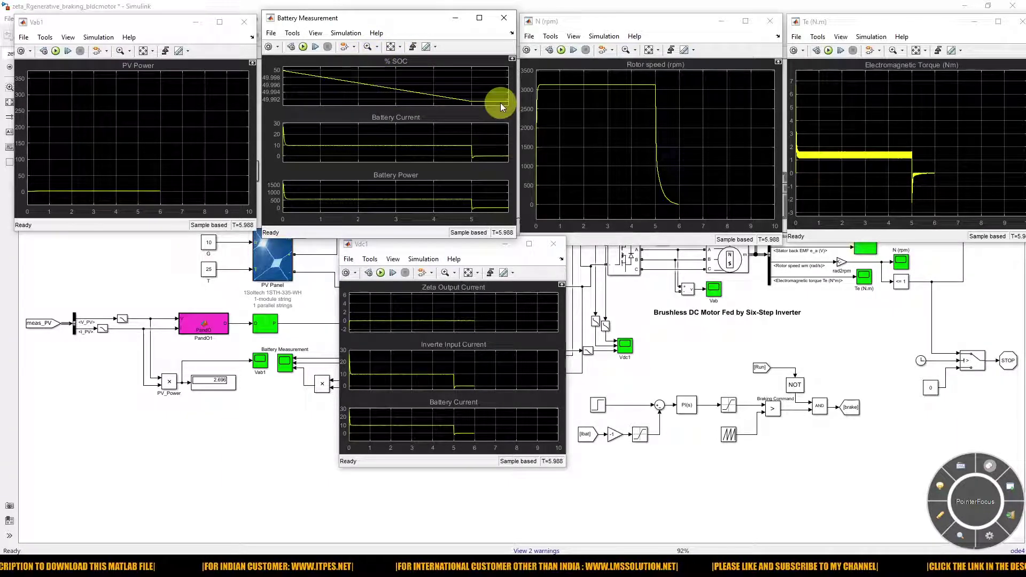
{"action": "left_click", "coordinate": [468, 100]}
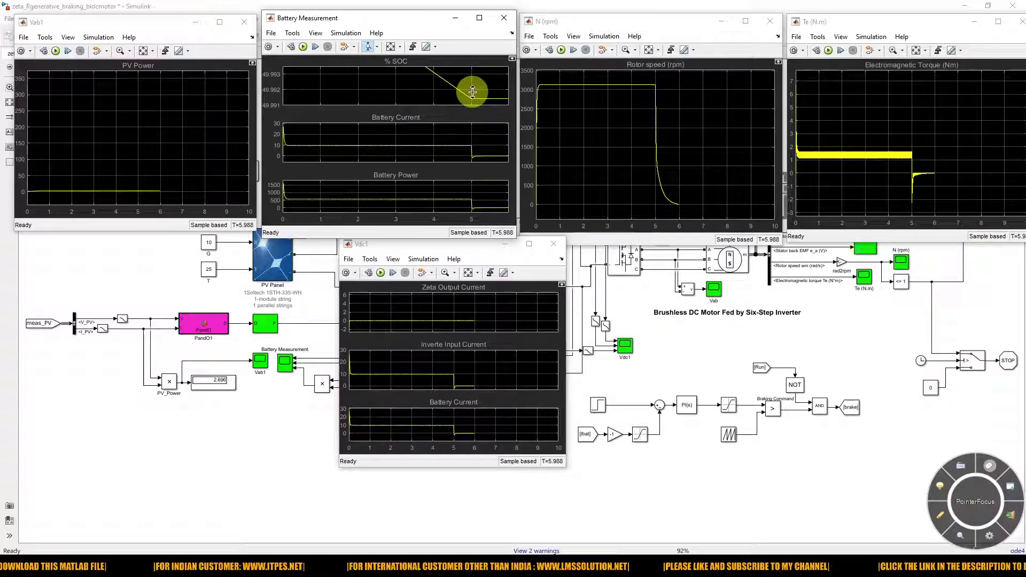
{"action": "left_click", "coordinate": [472, 85]}
{"action": "left_click", "coordinate": [475, 96]}
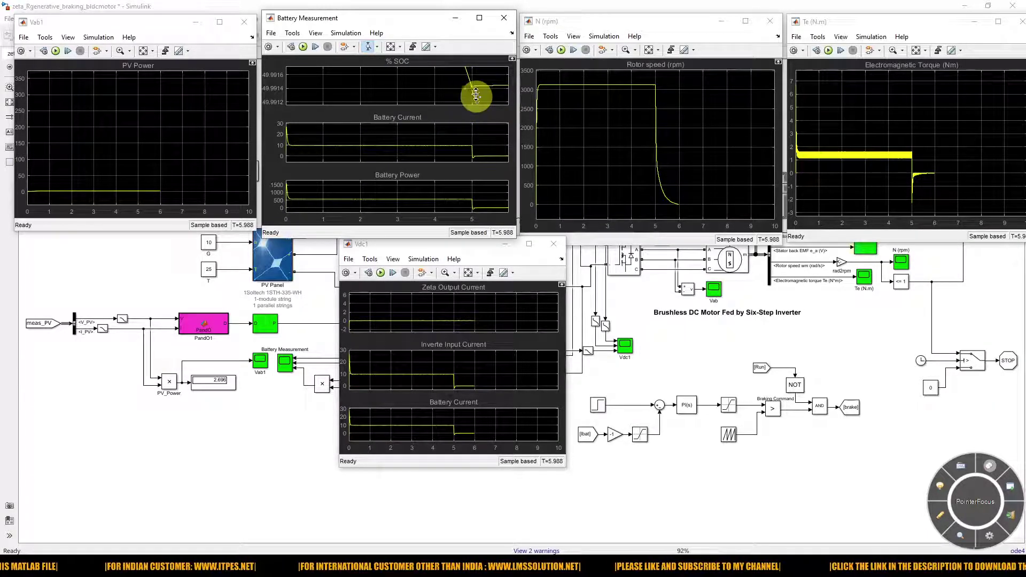
{"action": "left_click", "coordinate": [476, 94]}
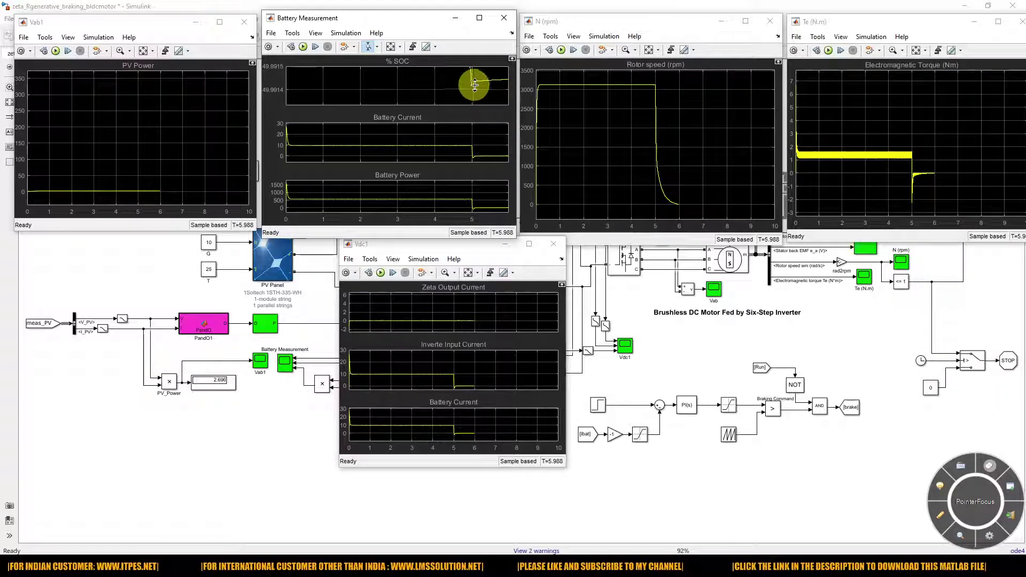
Zoom the Battery Current and Battery Power plots of the Battery Measurement scope vertically around their dips at about 5 s.
{"action": "left_click", "coordinate": [470, 155]}
{"action": "left_click", "coordinate": [474, 155]}
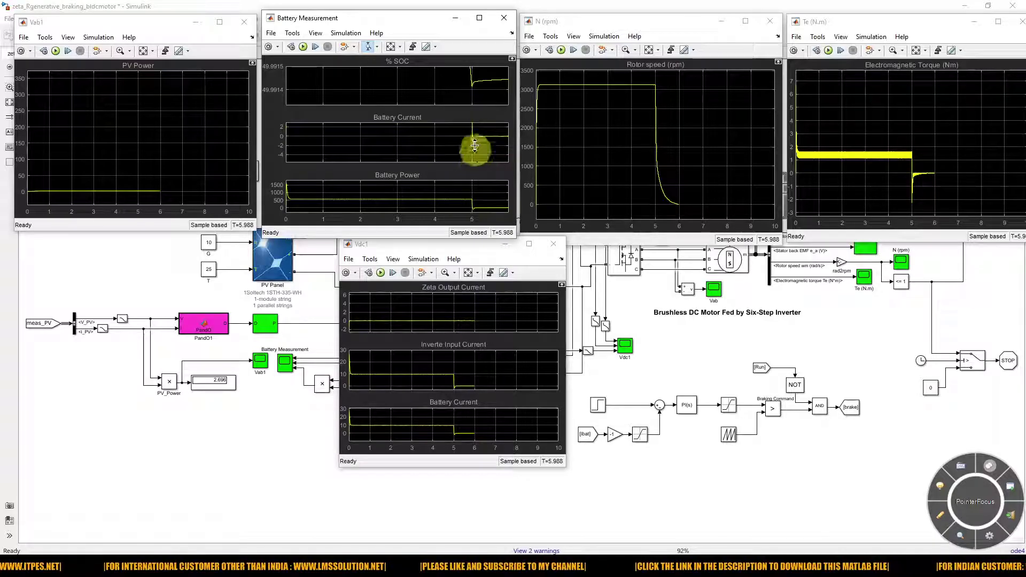
{"action": "left_click", "coordinate": [476, 152]}
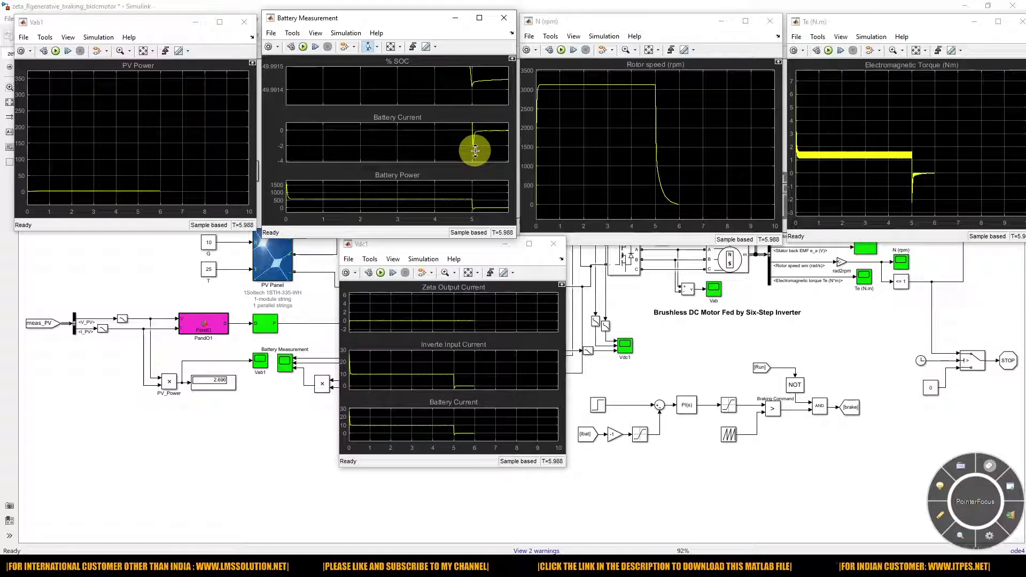
{"action": "left_click", "coordinate": [471, 213]}
{"action": "left_click", "coordinate": [470, 207]}
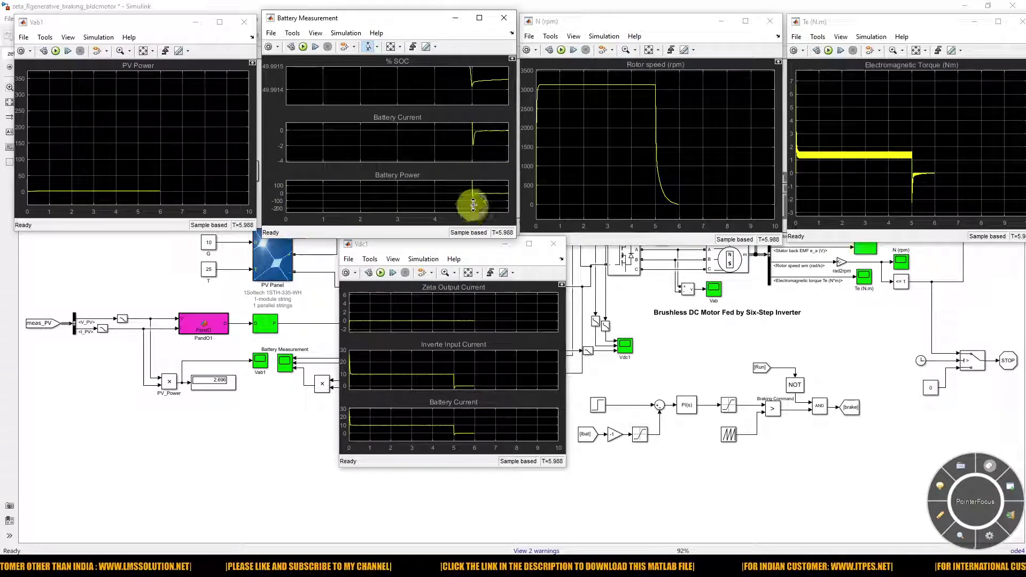
{"action": "left_click", "coordinate": [474, 209]}
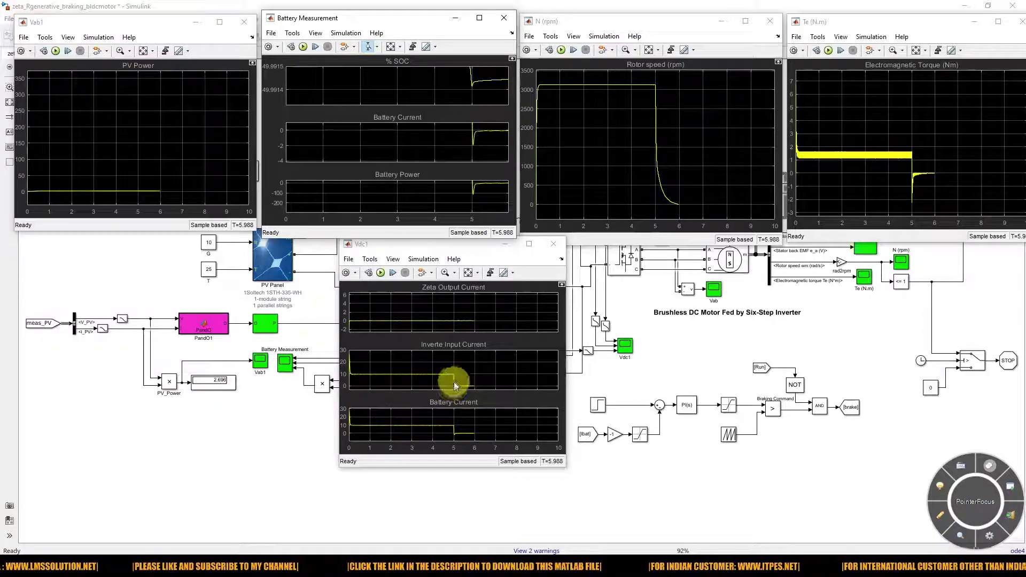
Zoom the inverter input current and Battery Current plots of the Vdc1 scope vertically around their dips at about 5 s.
{"action": "left_click", "coordinate": [454, 273]}
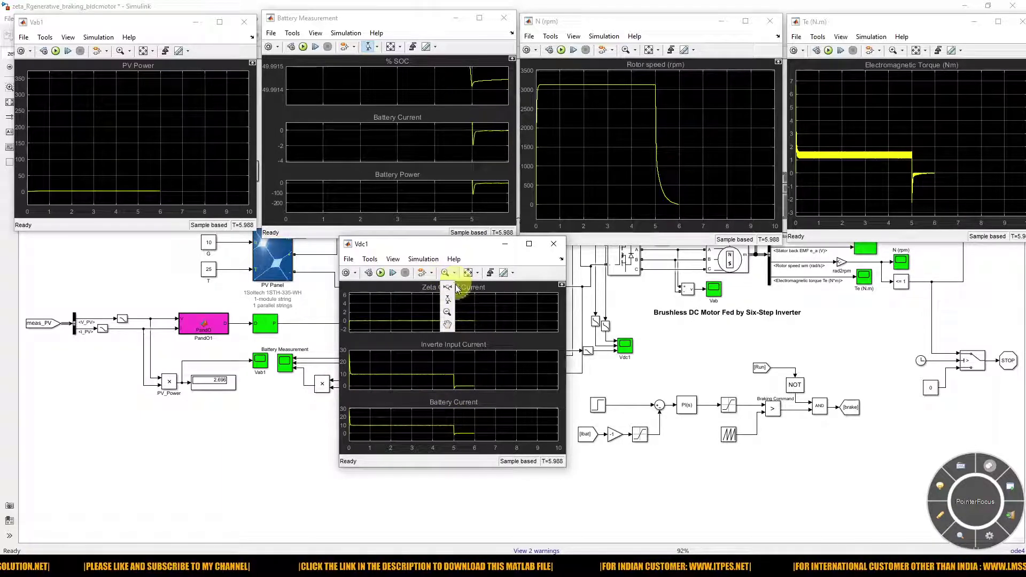
{"action": "left_click", "coordinate": [449, 312]}
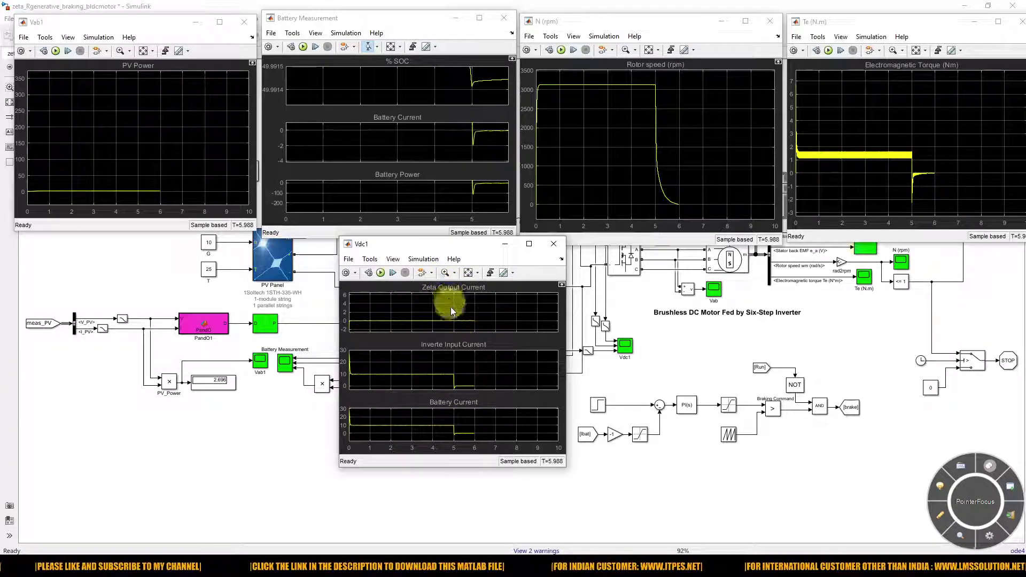
{"action": "left_click", "coordinate": [450, 389]}
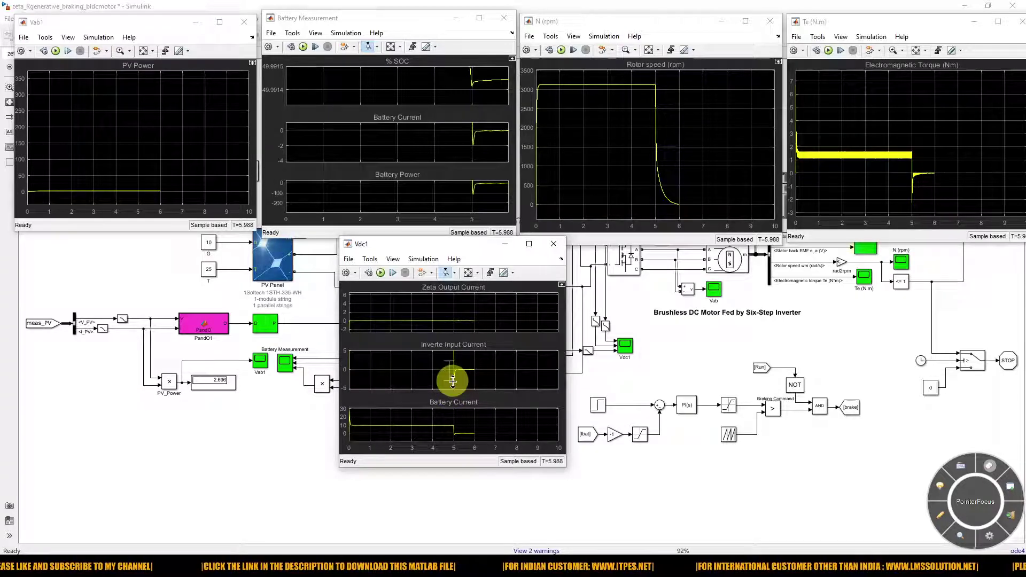
{"action": "left_click", "coordinate": [440, 383]}
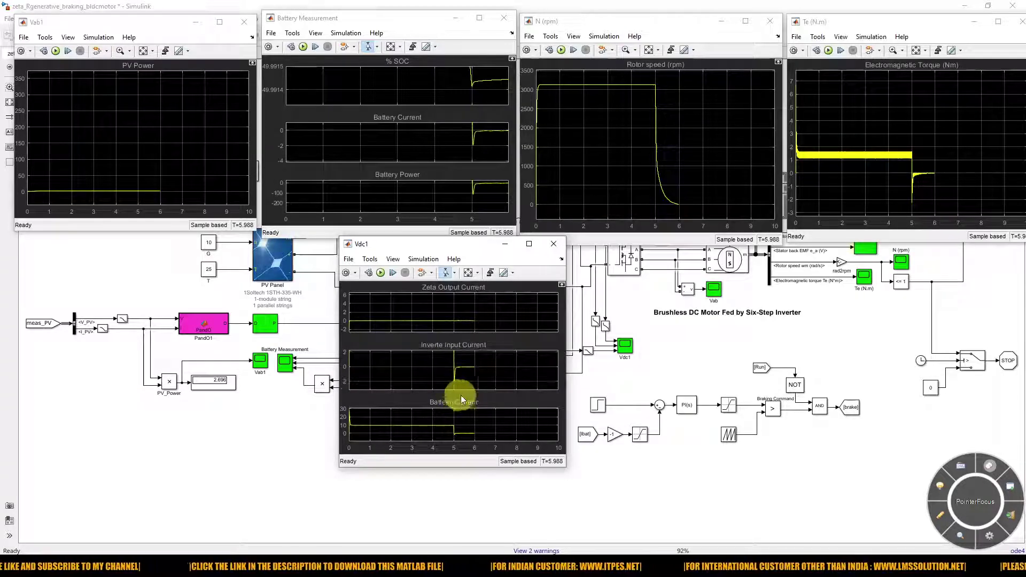
{"action": "left_click", "coordinate": [452, 436]}
{"action": "left_click", "coordinate": [453, 428]}
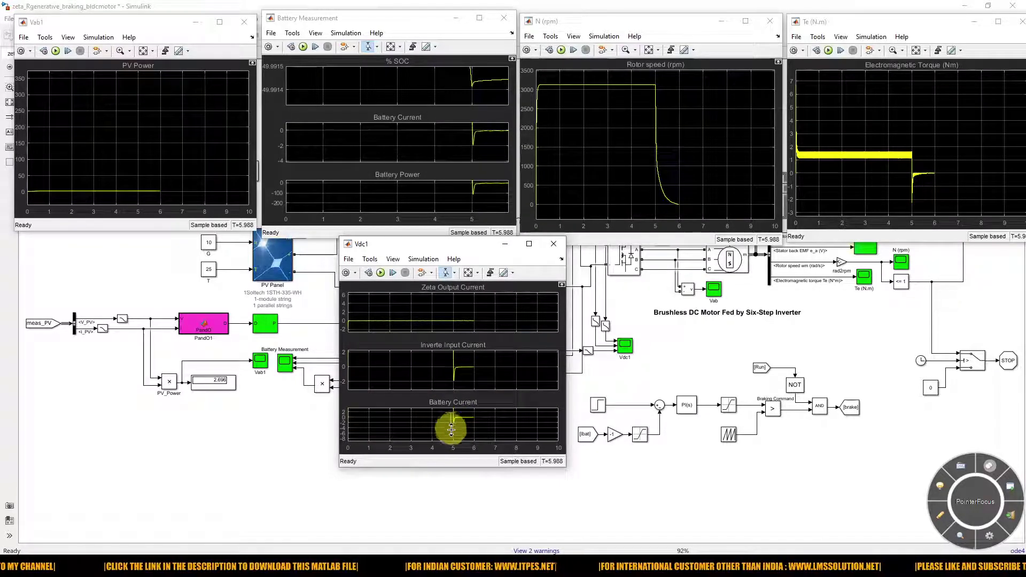
{"action": "left_click", "coordinate": [450, 421]}
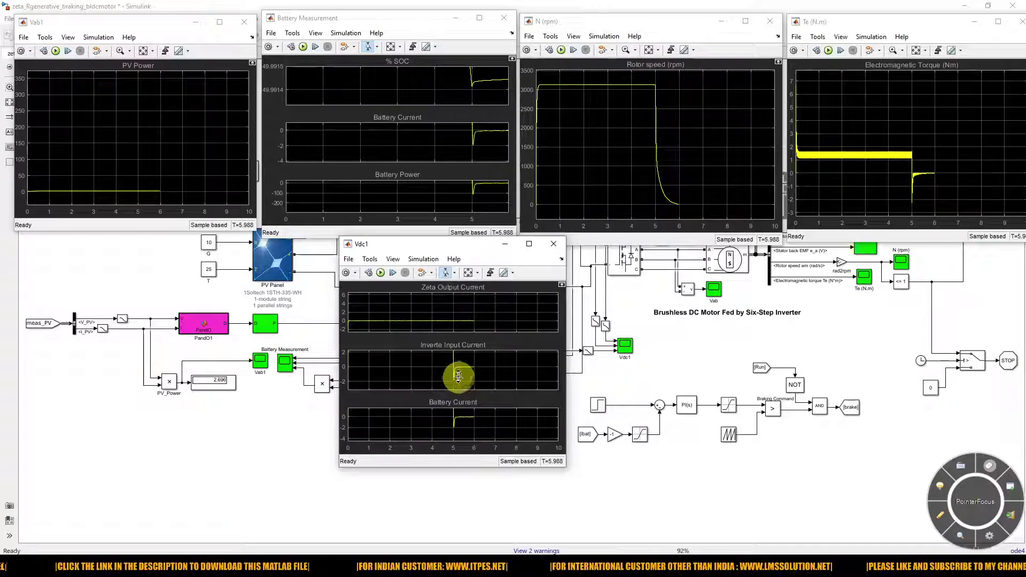